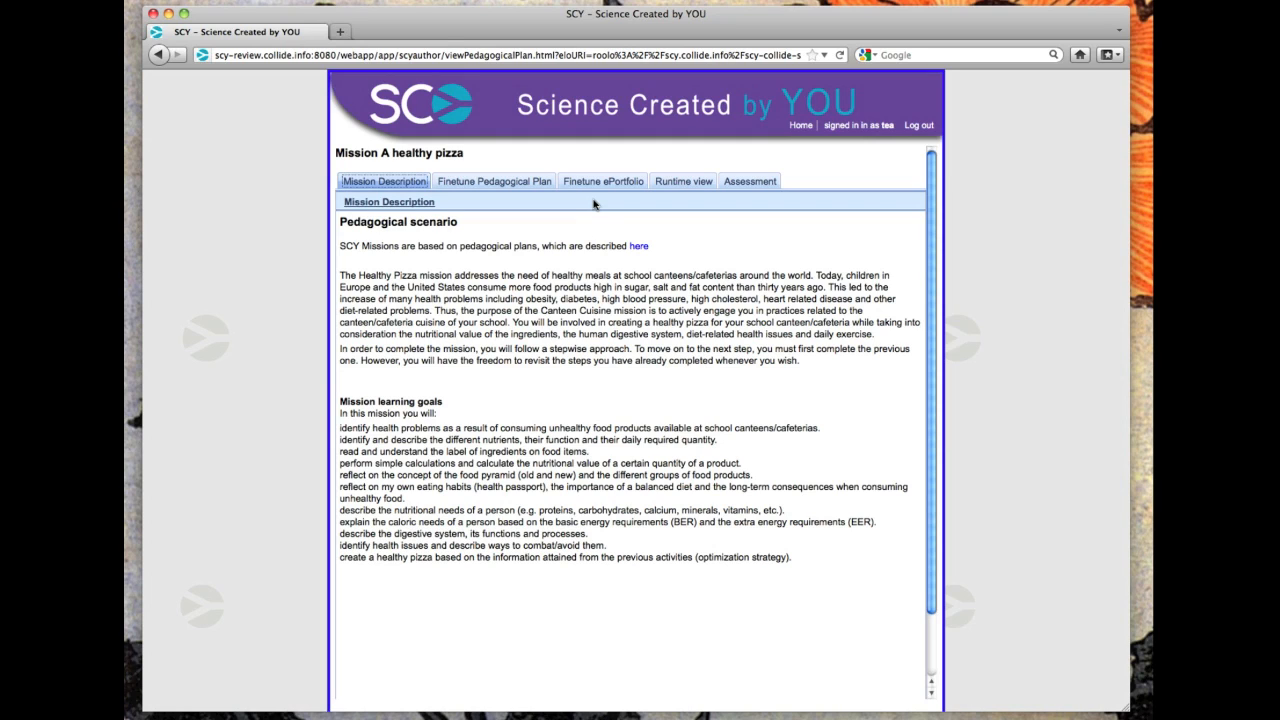
Review the mission's pedagogical plan, scaffold level, grouping and student administration settings.
{"action": "left_click", "coordinate": [474, 184]}
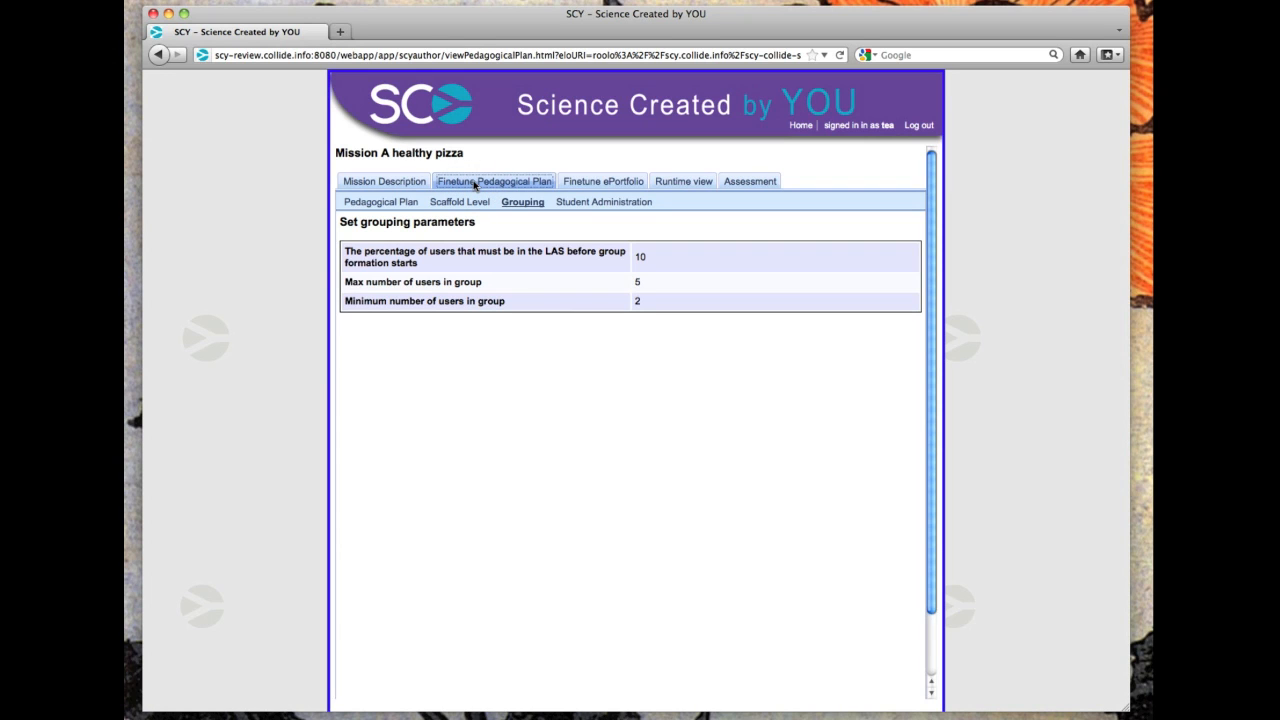
{"action": "left_click", "coordinate": [390, 203]}
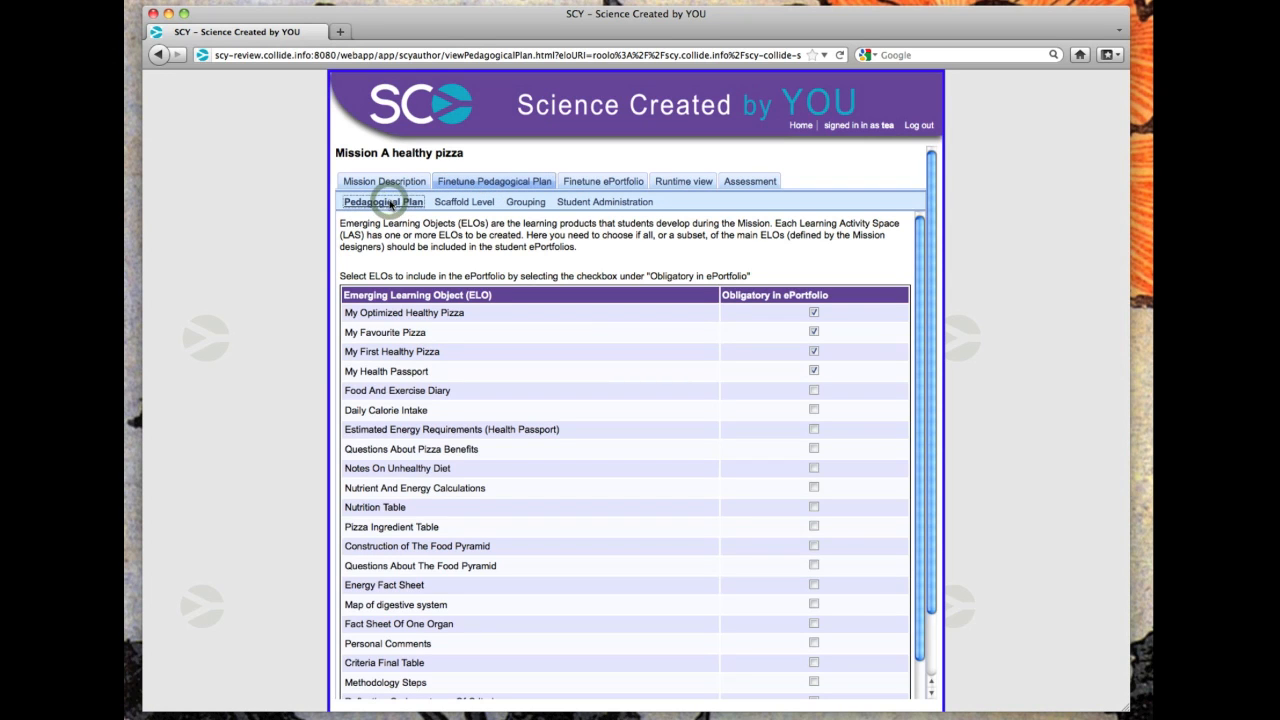
{"action": "left_click", "coordinate": [459, 204]}
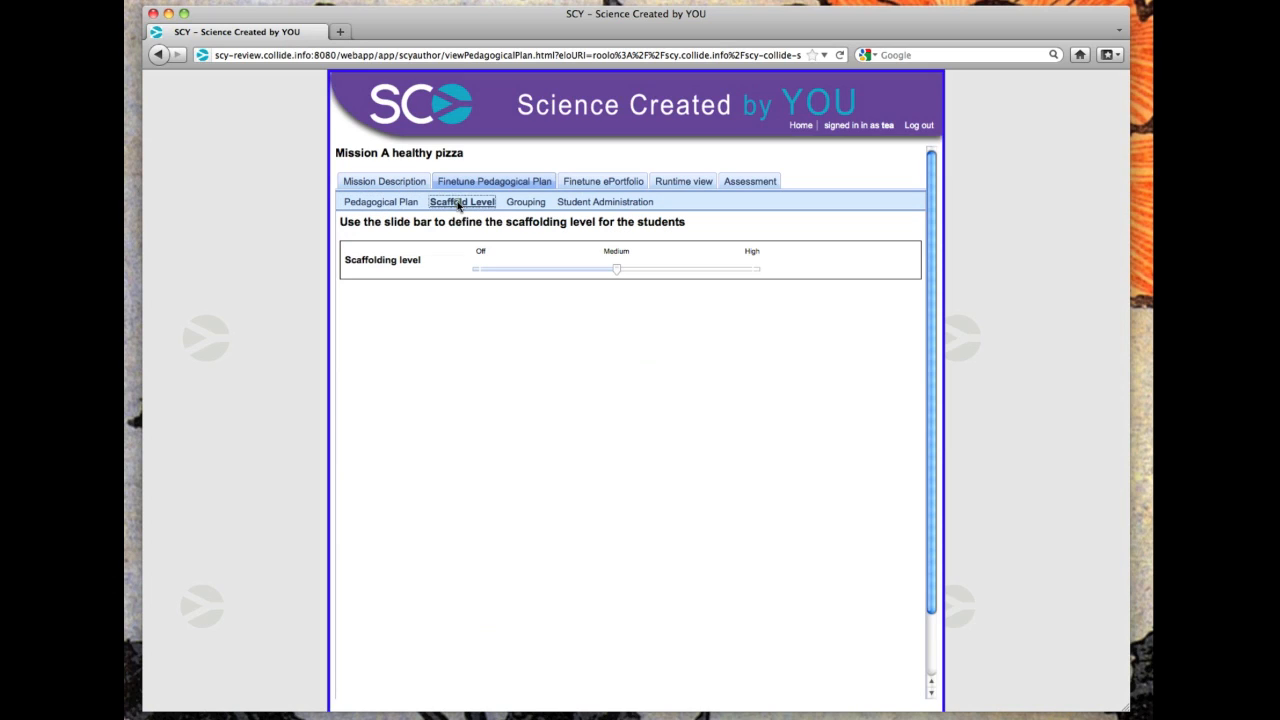
{"action": "left_click", "coordinate": [528, 204]}
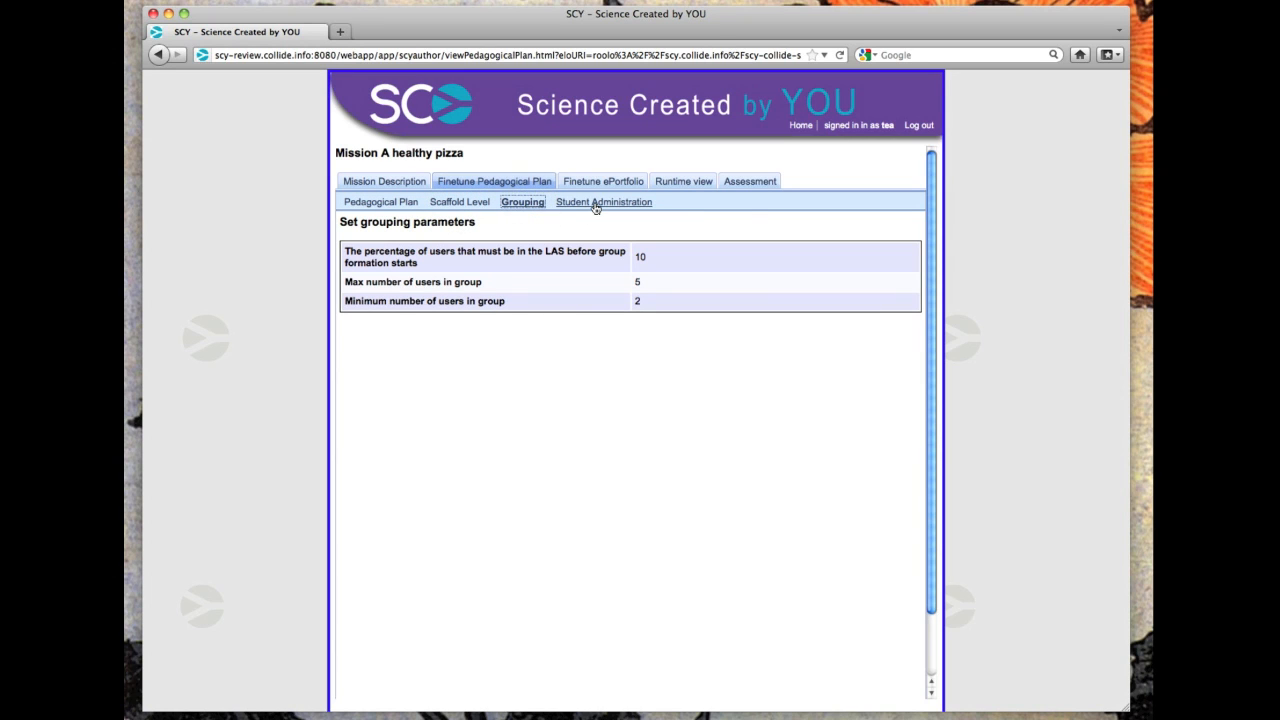
{"action": "left_click", "coordinate": [596, 204]}
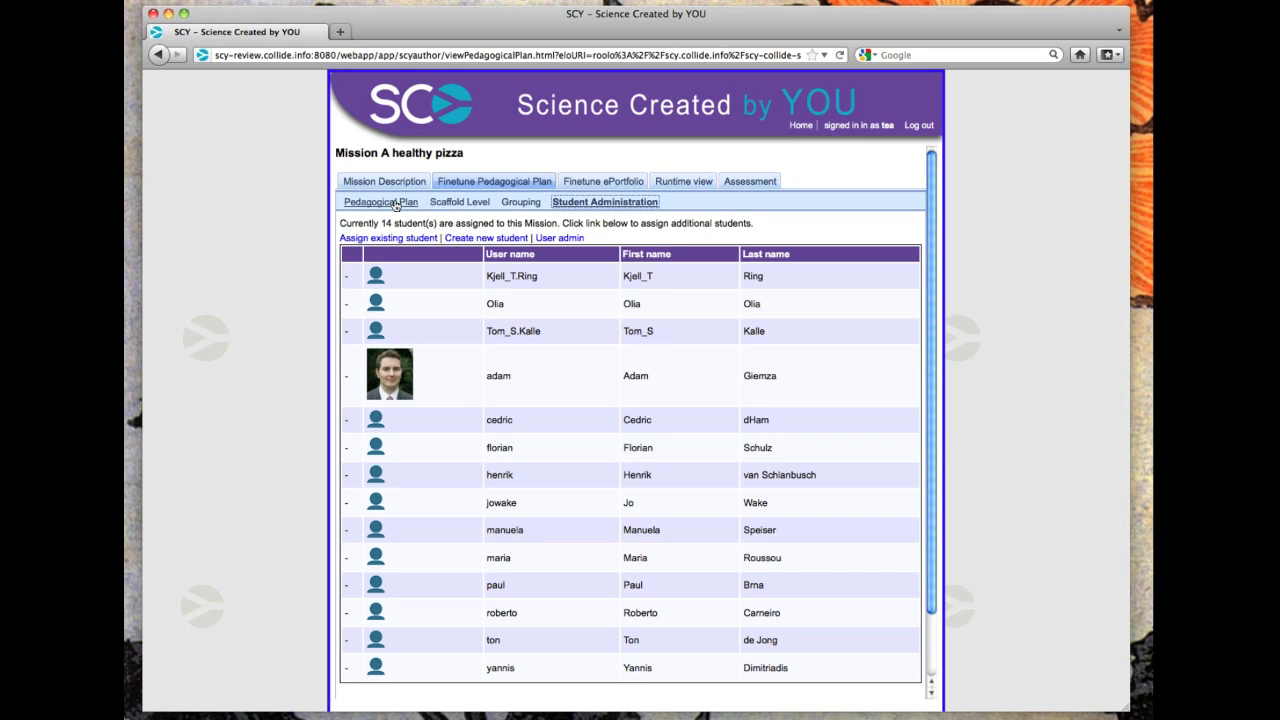
Mark the Food And Exercise Diary as obligatory in the ePortfolio and clear that mark again.
{"action": "left_click", "coordinate": [396, 204]}
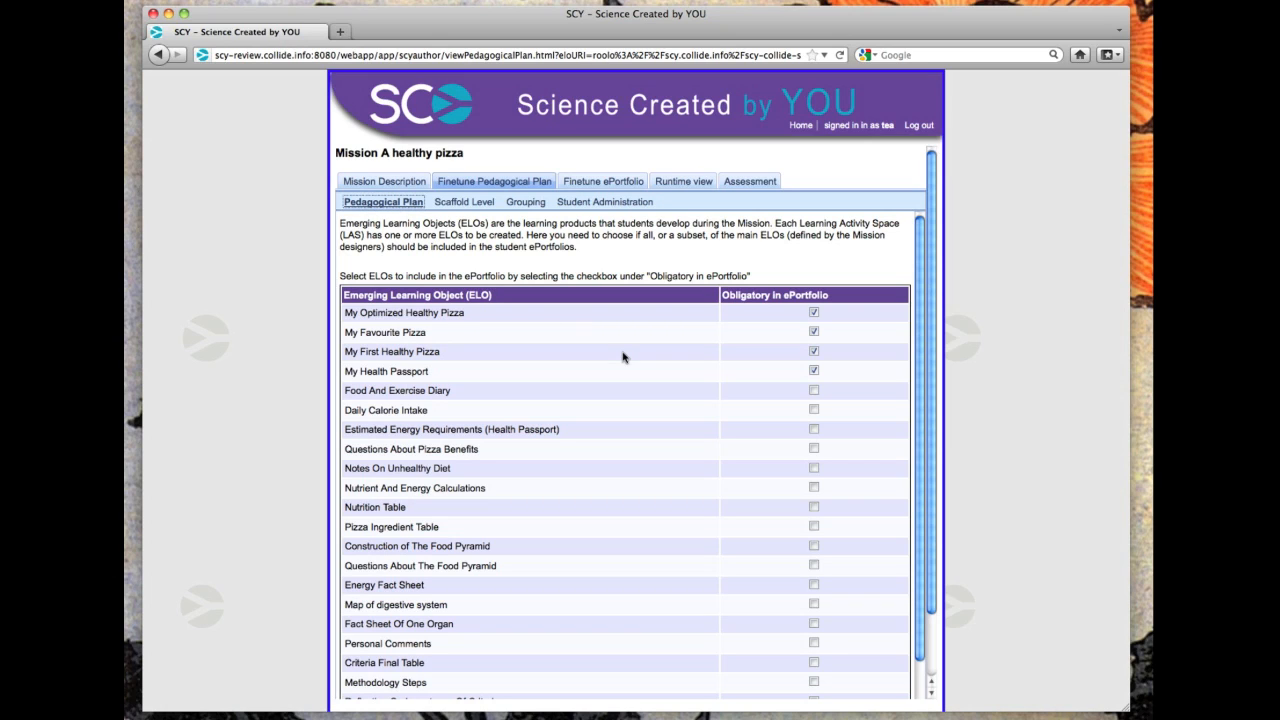
{"action": "left_click", "coordinate": [813, 390]}
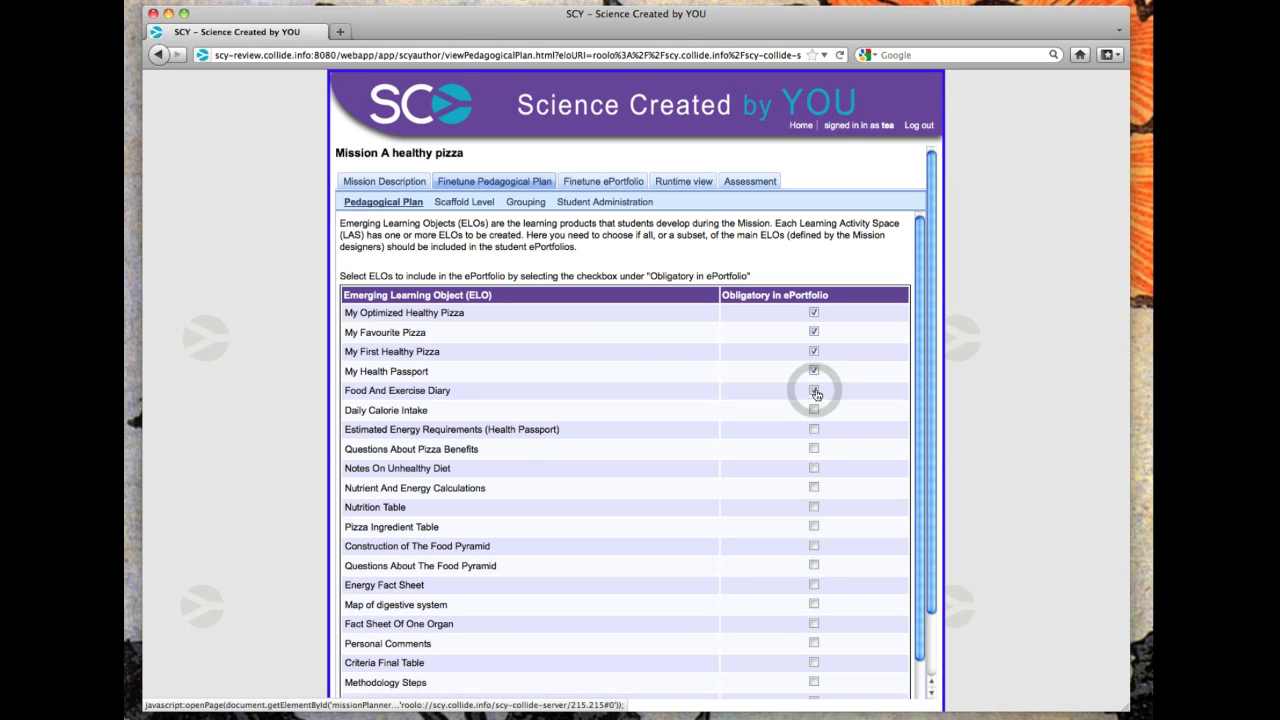
{"action": "left_click", "coordinate": [814, 391]}
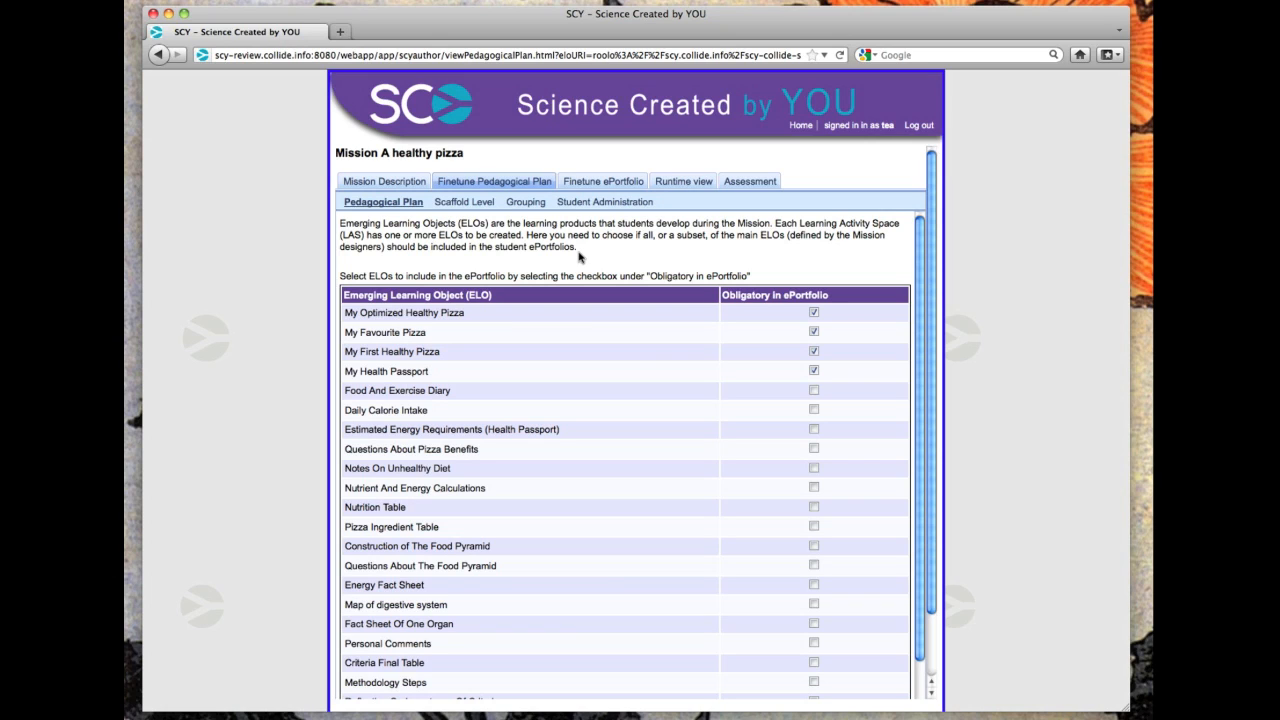
Move the students' scaffolding level slightly from Medium toward High.
{"action": "left_click", "coordinate": [462, 203]}
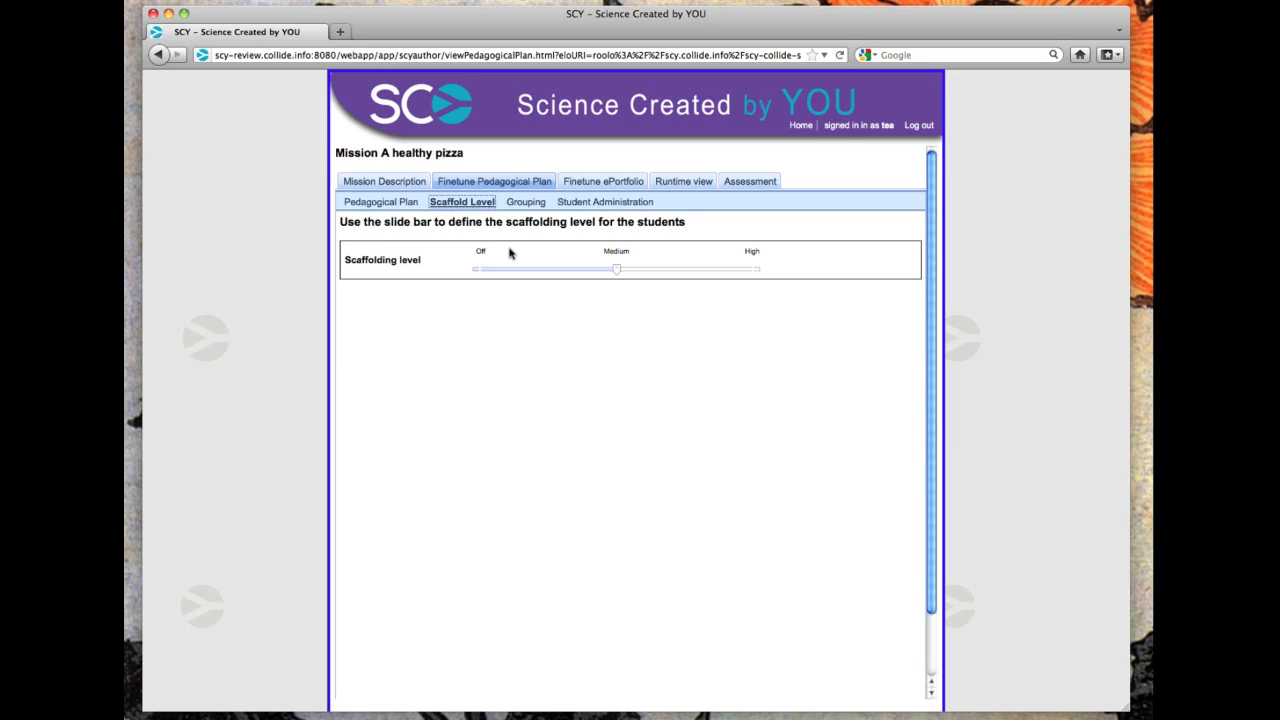
{"action": "left_click_drag", "start_coordinate": [616, 269], "coordinate": [654, 273]}
Inspect the grouping parameters, opening the user percentage and the minimum number of users in group for editing.
{"action": "left_click", "coordinate": [527, 203]}
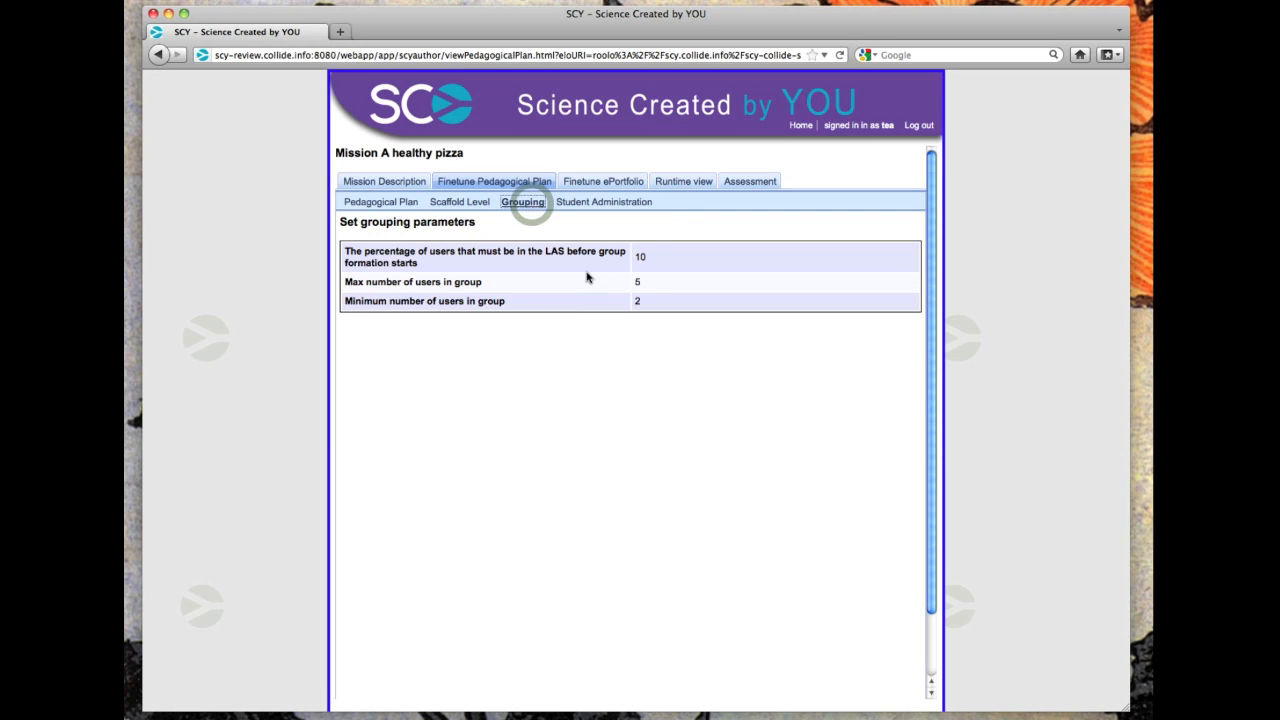
{"action": "left_click", "coordinate": [640, 258]}
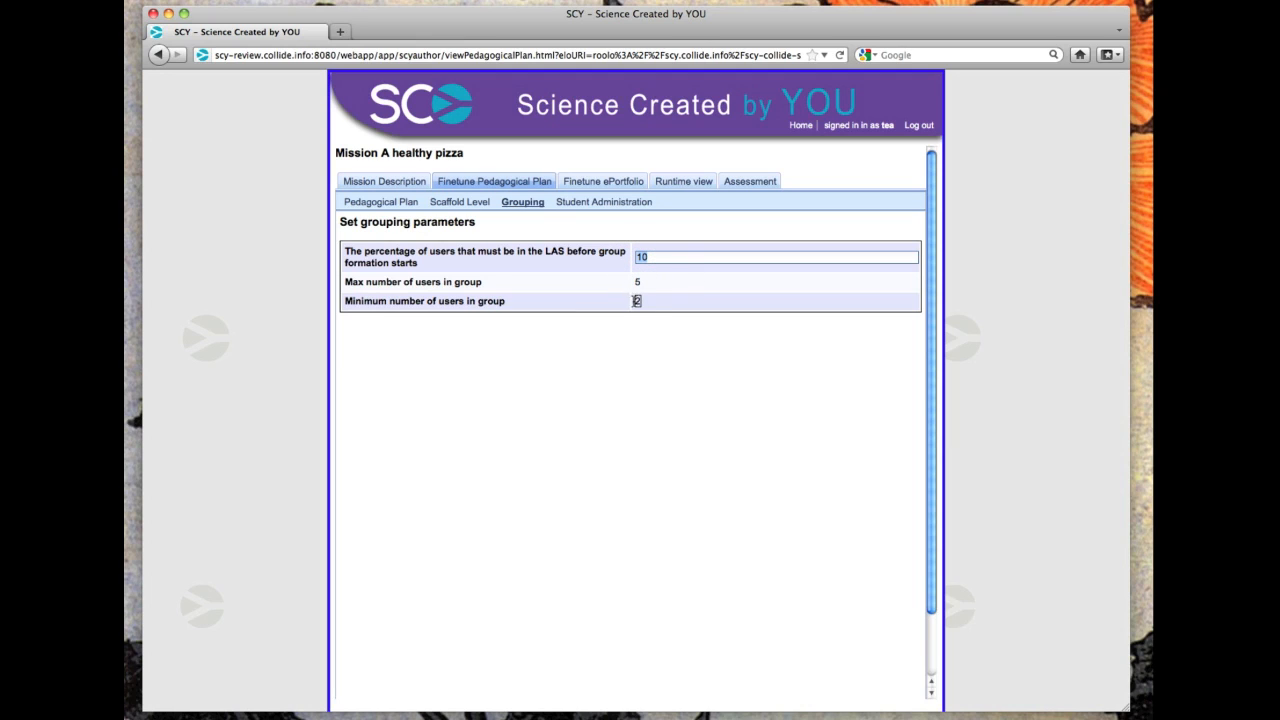
{"action": "left_click", "coordinate": [637, 301]}
{"action": "left_click", "coordinate": [637, 301]}
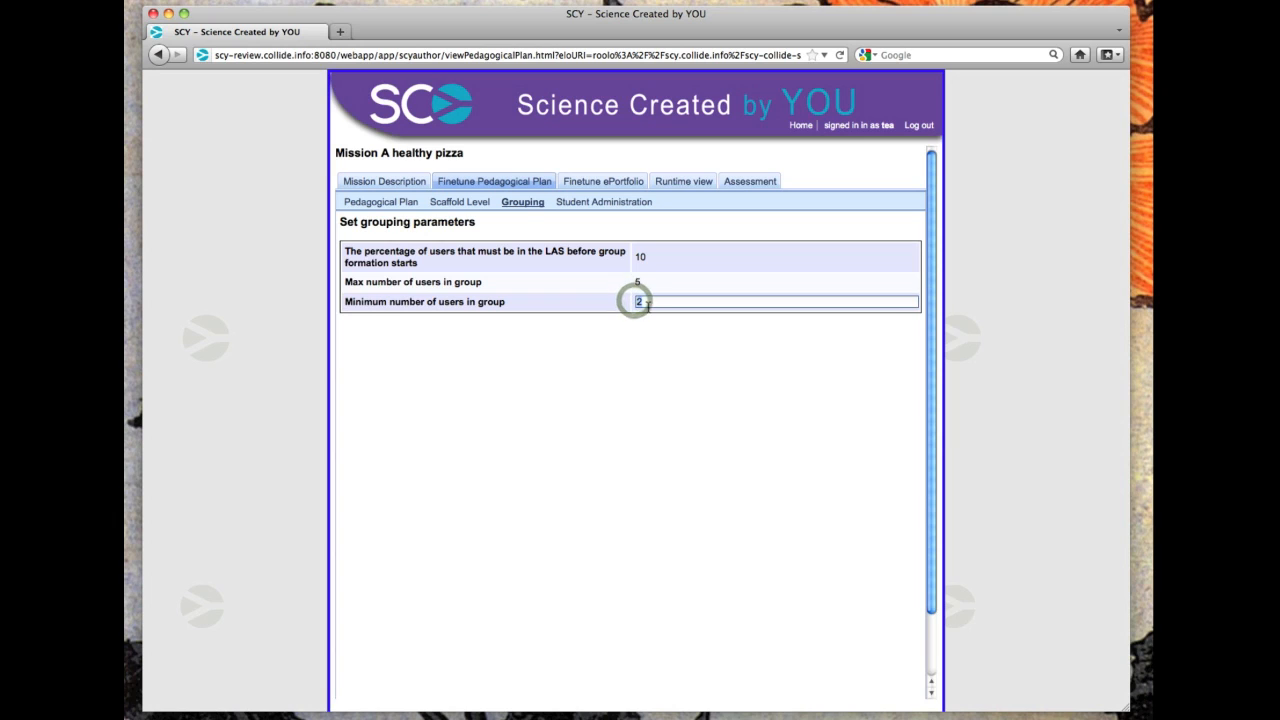
{"action": "left_click", "coordinate": [639, 258]}
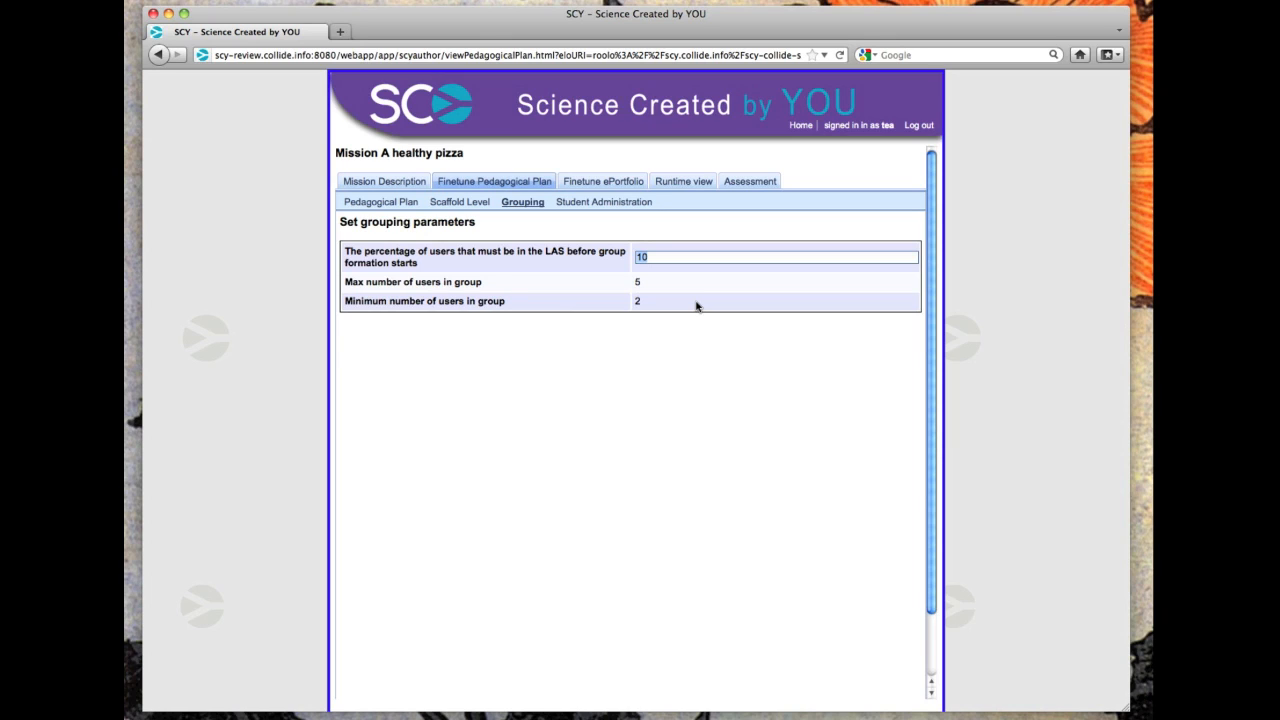
View the students assigned to the mission and try the options for creating a new student and assigning an existing one.
{"action": "left_click", "coordinate": [592, 204]}
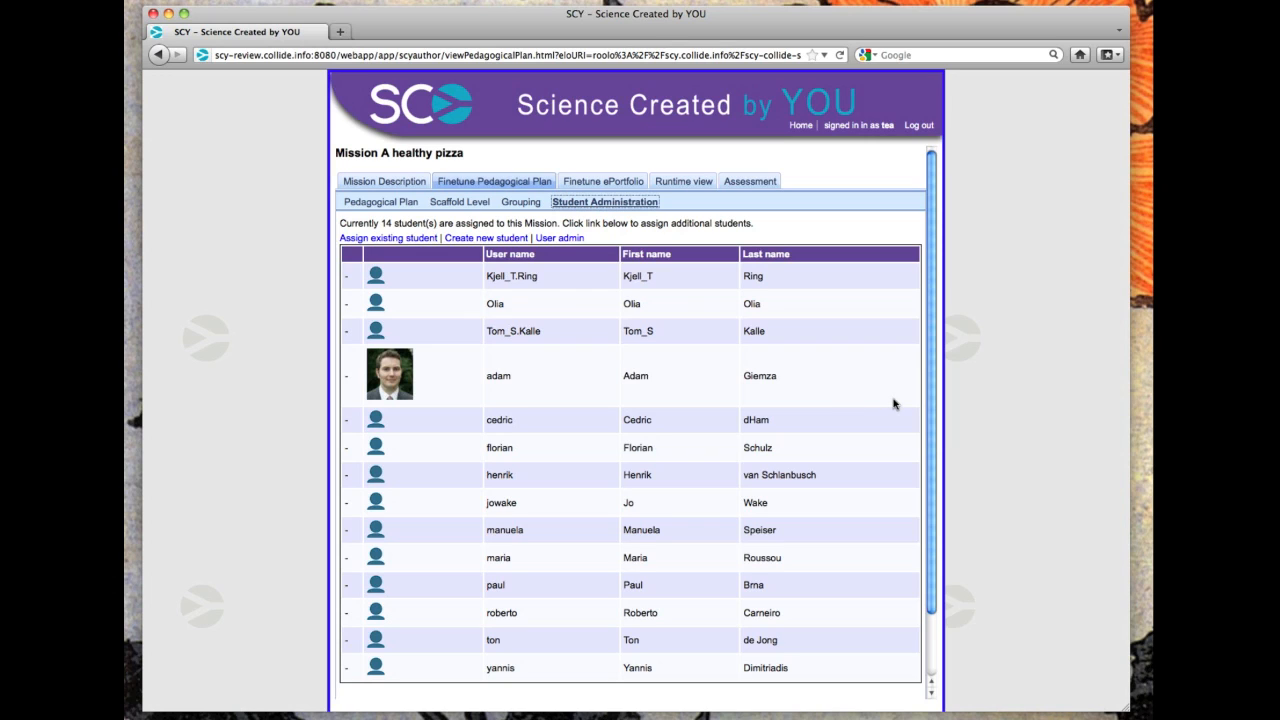
{"action": "left_click", "coordinate": [492, 242]}
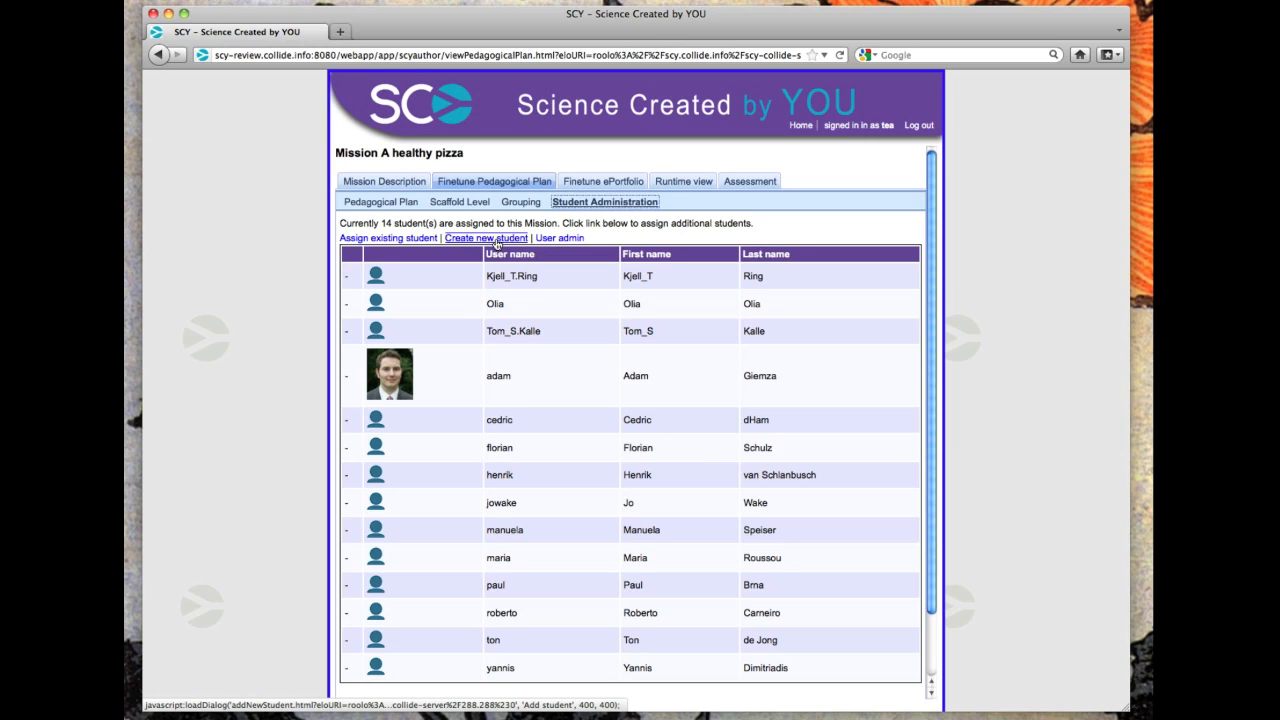
{"action": "left_click", "coordinate": [392, 240]}
Review the ePortfolio learning goals and achievement options, opening the first general learning goal's text for editing and leaving it.
{"action": "left_click", "coordinate": [603, 185]}
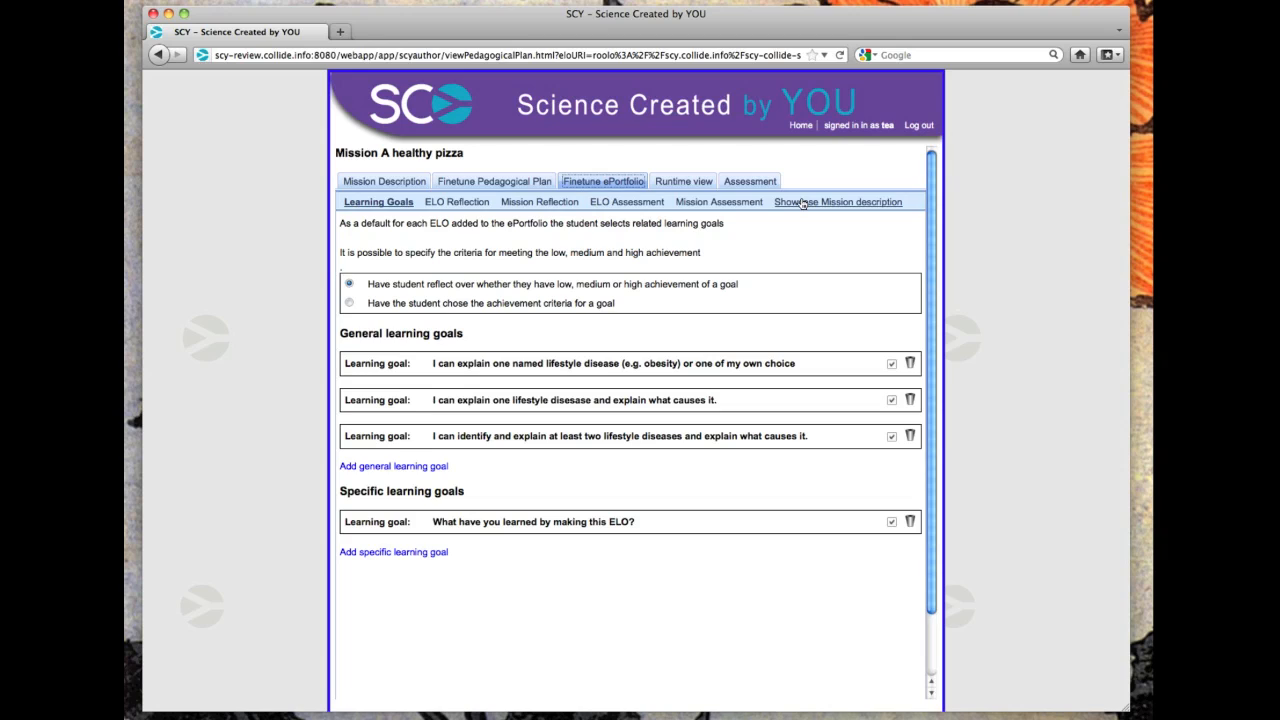
{"action": "left_click", "coordinate": [395, 231]}
{"action": "left_click", "coordinate": [406, 285]}
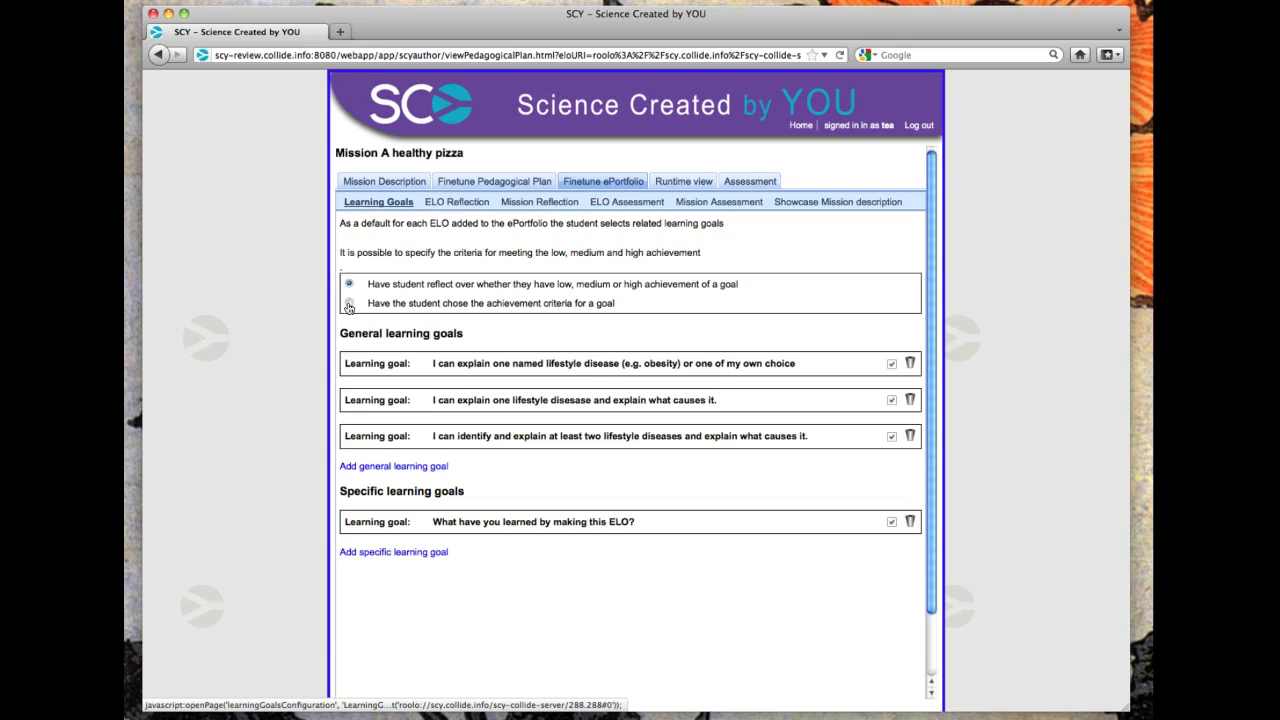
{"action": "left_click", "coordinate": [479, 342]}
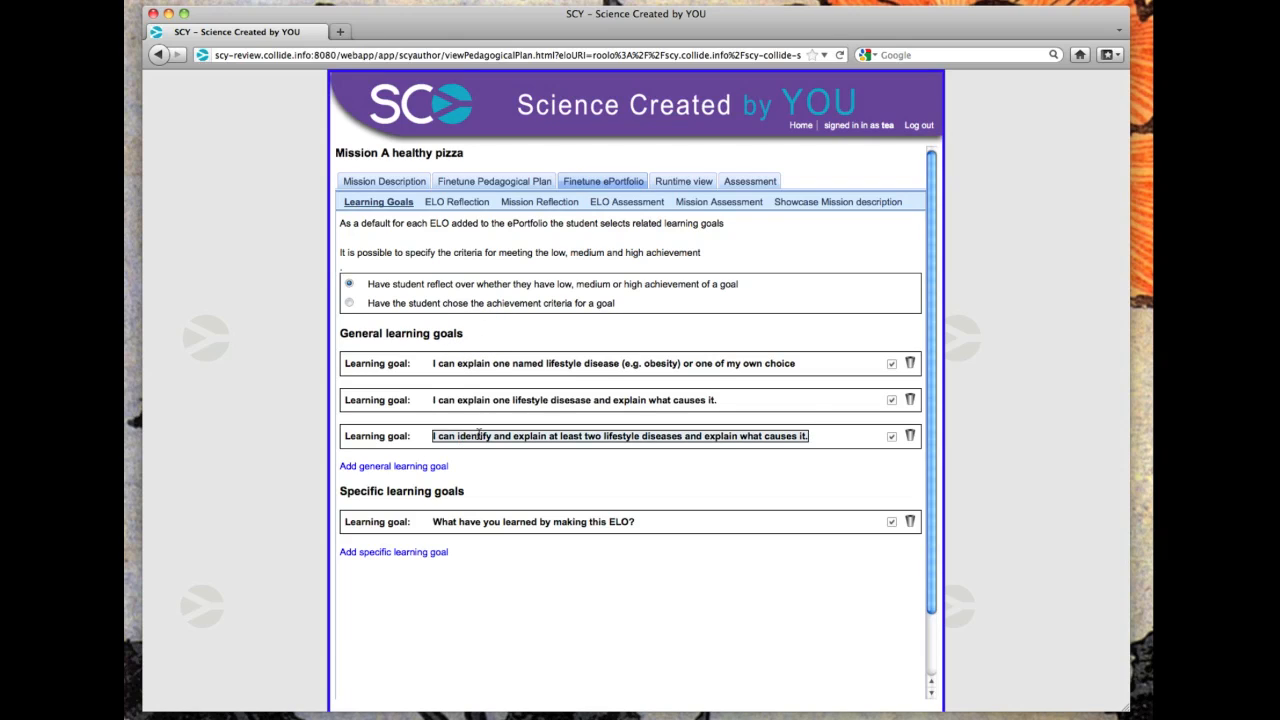
{"action": "left_click", "coordinate": [486, 366]}
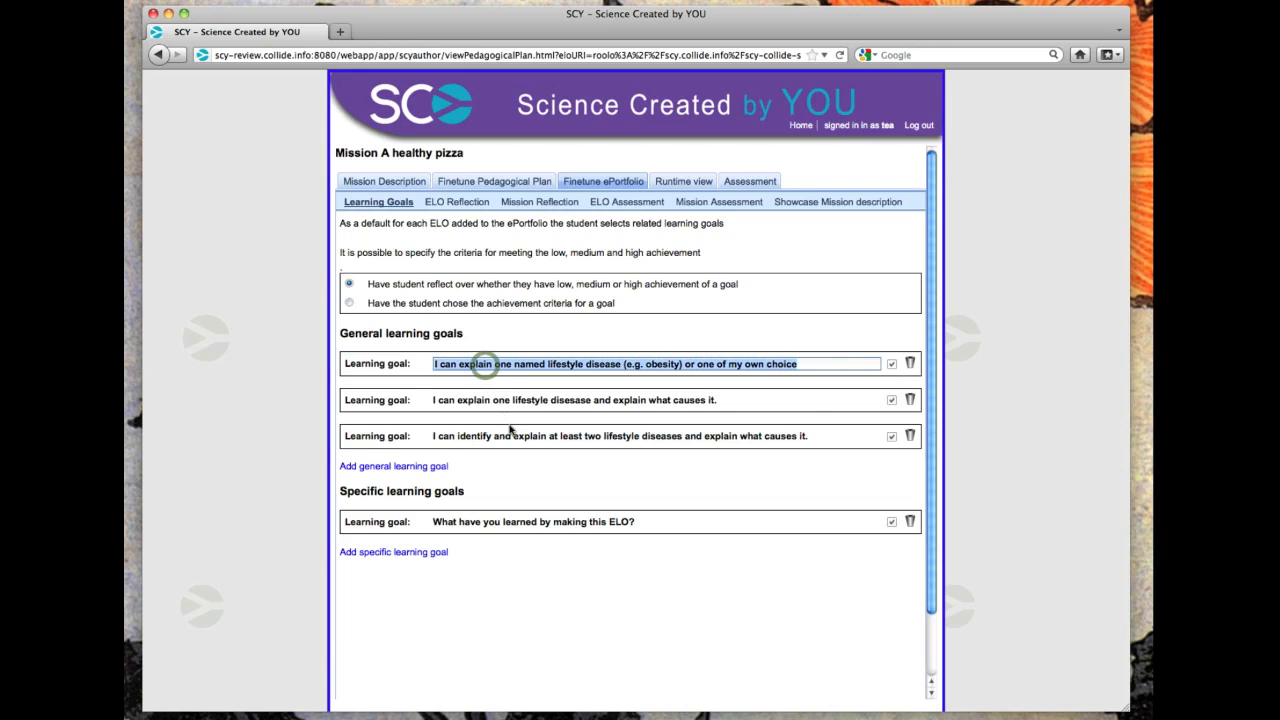
{"action": "left_click", "coordinate": [529, 473]}
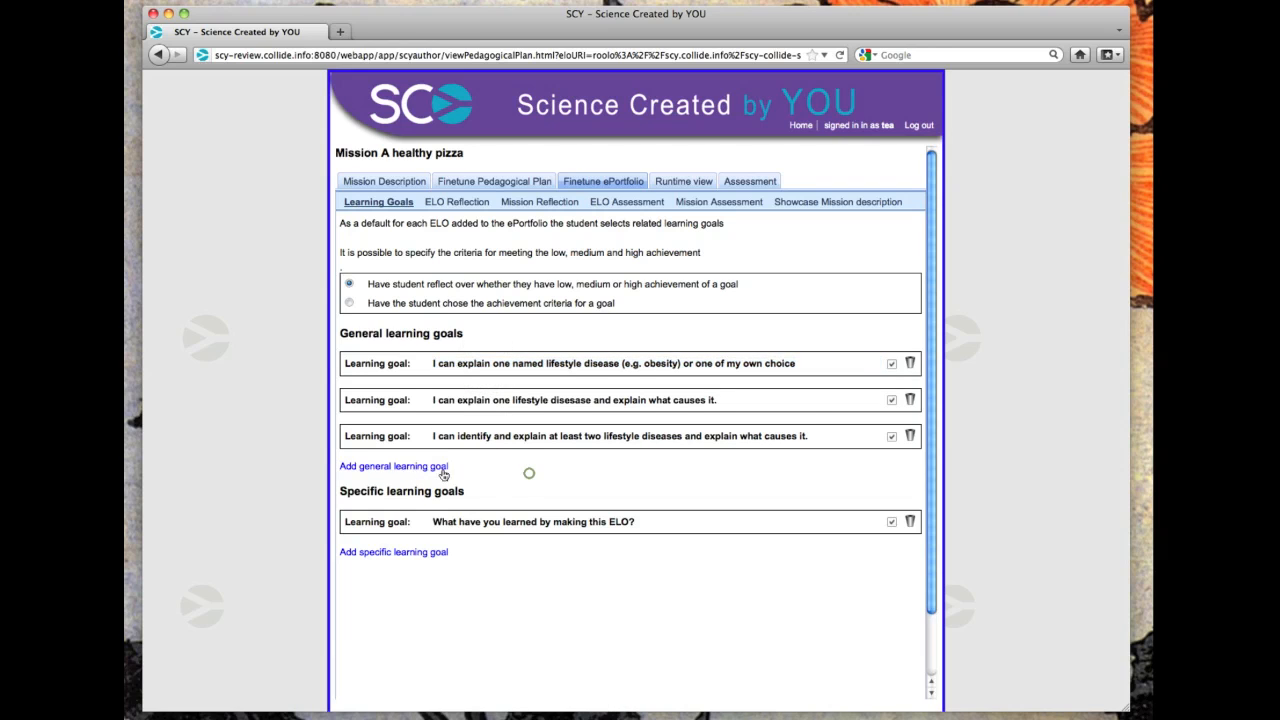
Add a new general learning goal and delete it again.
{"action": "left_click", "coordinate": [434, 470]}
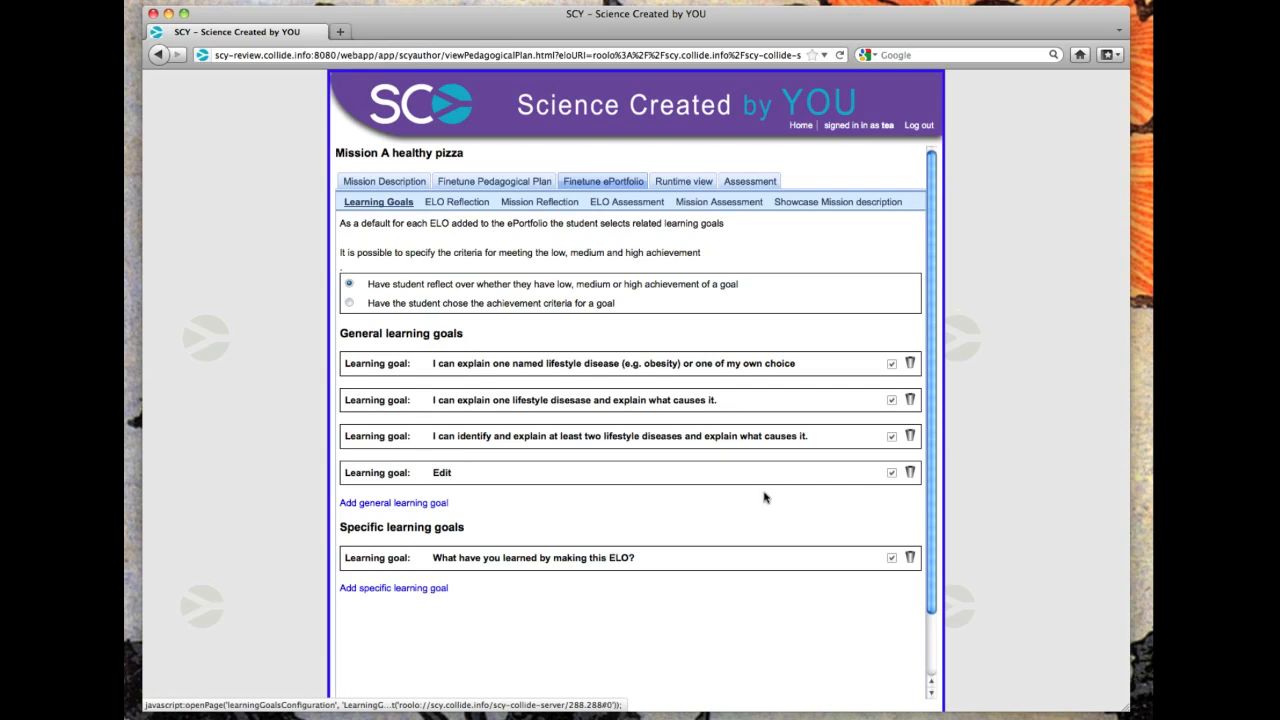
{"action": "left_click", "coordinate": [910, 473]}
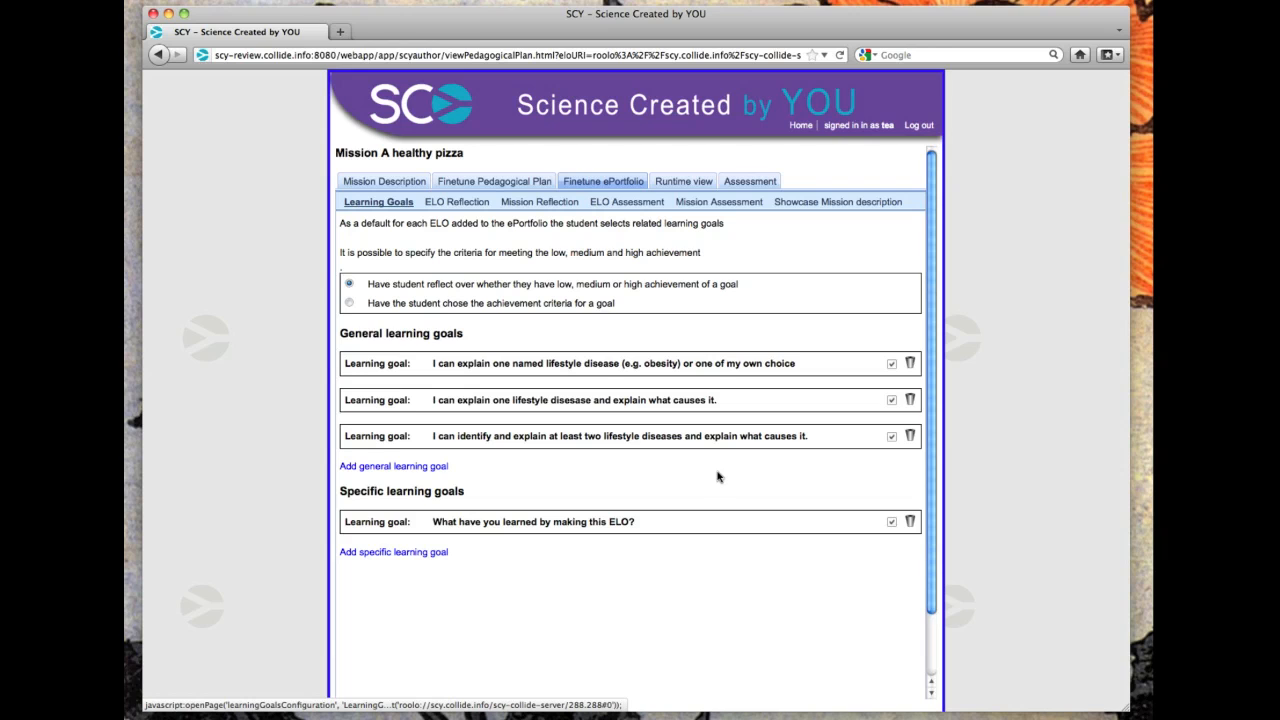
Review the ELO reflection questions and their text or slider formats for all four obligatory ELOs.
{"action": "left_click", "coordinate": [452, 204]}
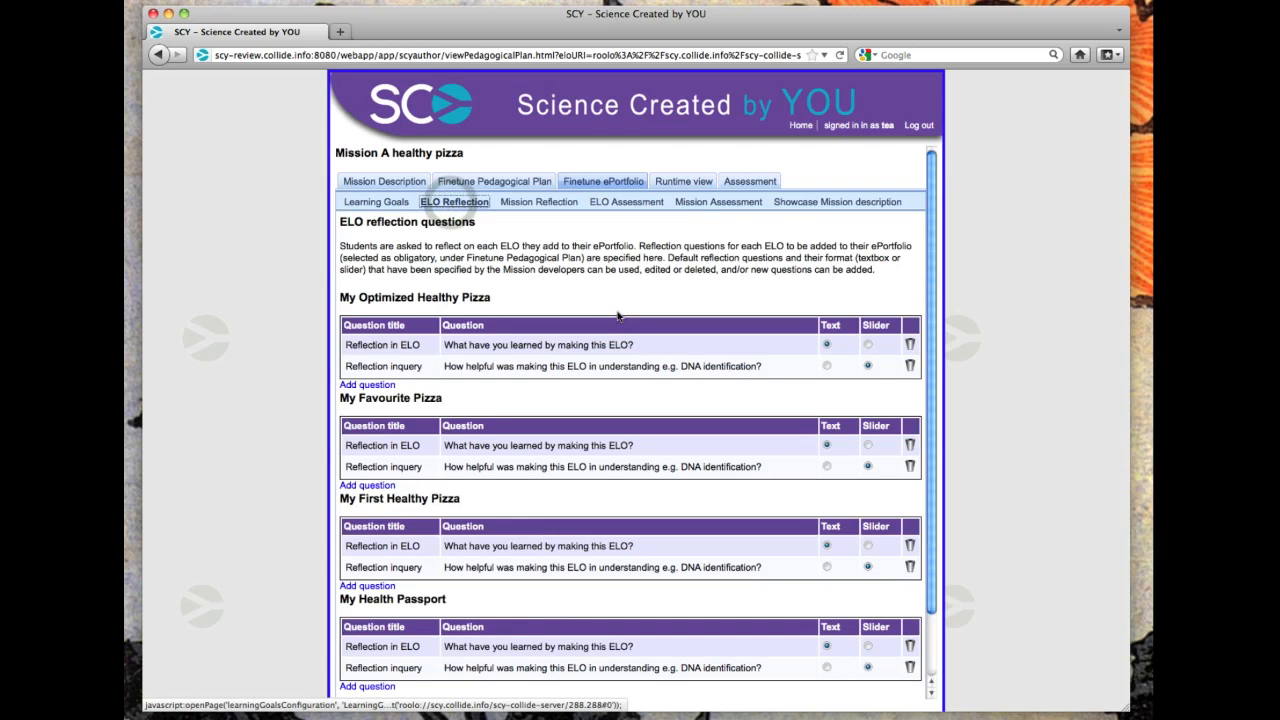
{"action": "scroll", "coordinate": [630, 300], "scroll_direction": "down", "scroll_amount": 3}
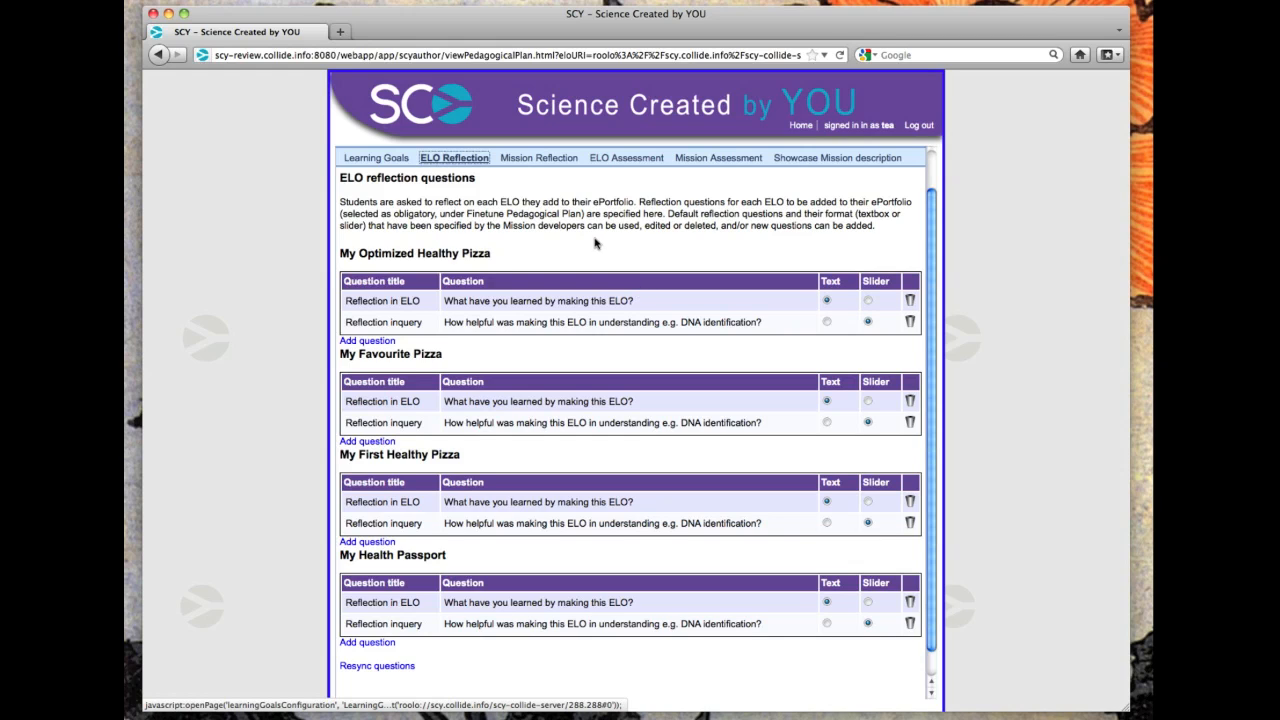
{"action": "scroll", "coordinate": [600, 240], "scroll_direction": "up", "scroll_amount": 3}
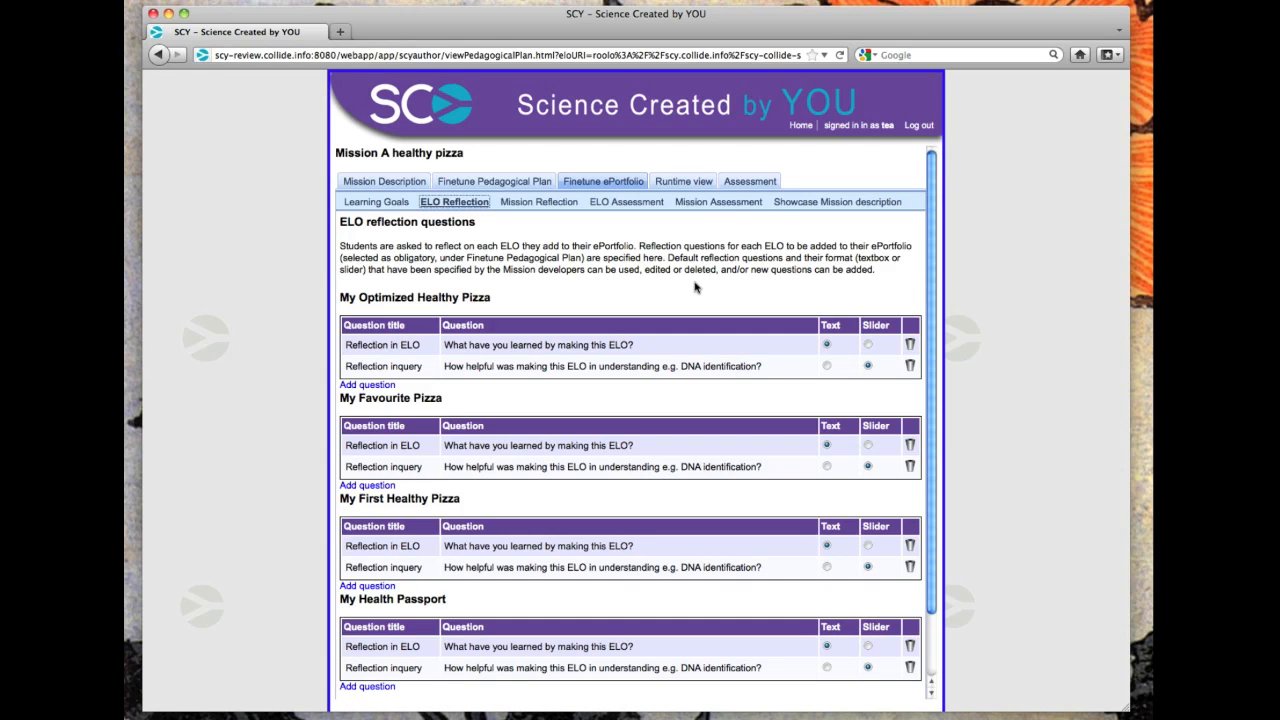
{"action": "scroll", "coordinate": [695, 287], "scroll_direction": "down", "scroll_amount": 2}
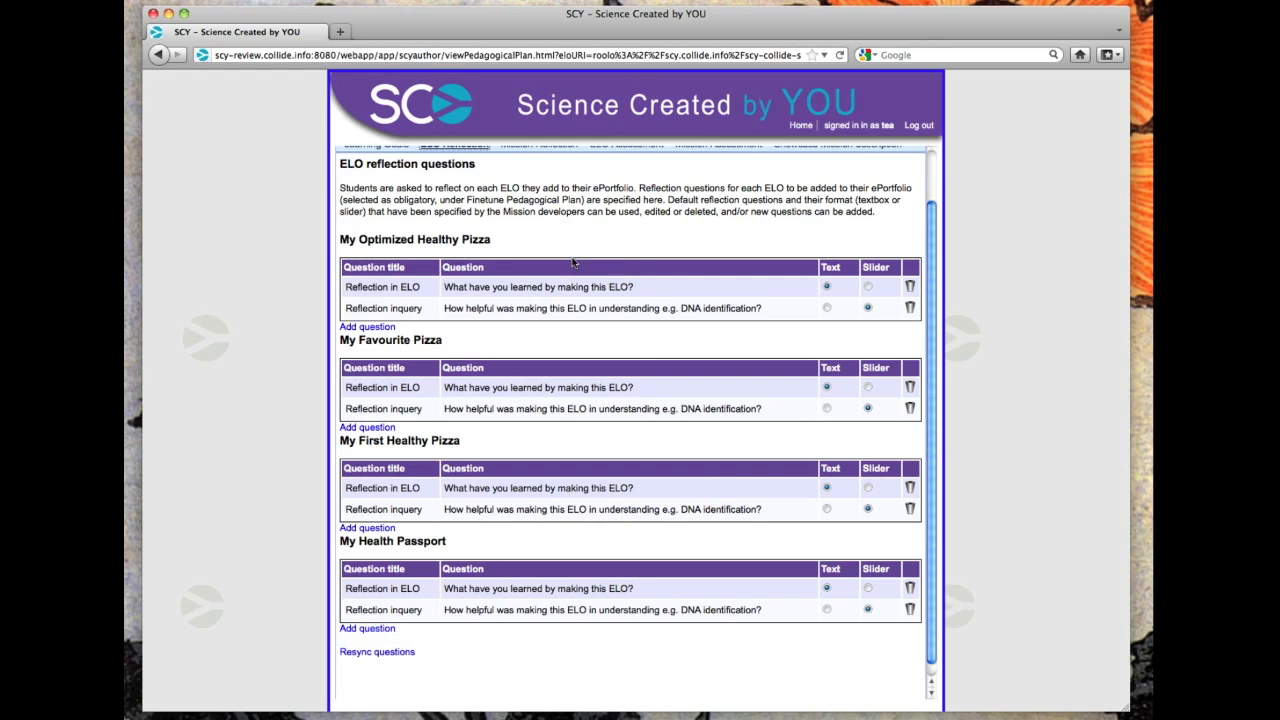
{"action": "scroll", "coordinate": [573, 260], "scroll_direction": "up", "scroll_amount": 2}
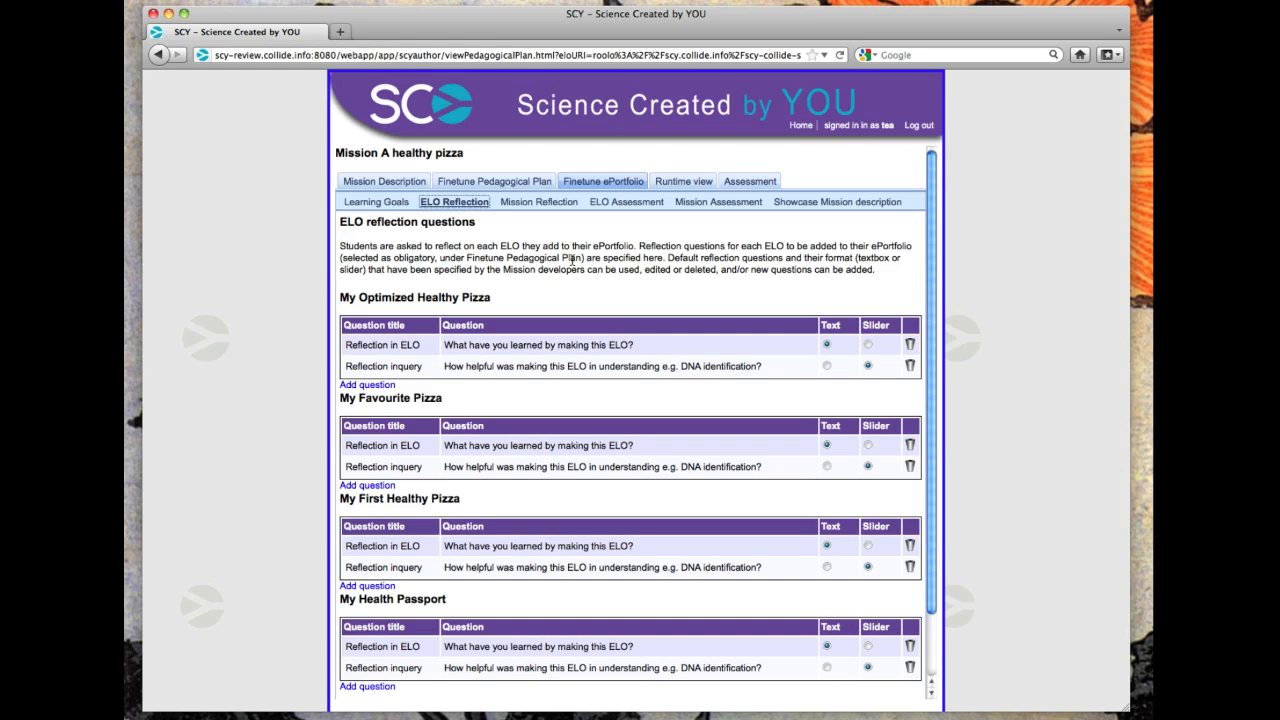
{"action": "scroll", "coordinate": [572, 258], "scroll_direction": "down", "scroll_amount": 3}
{"action": "scroll", "coordinate": [572, 258], "scroll_direction": "up", "scroll_amount": 3}
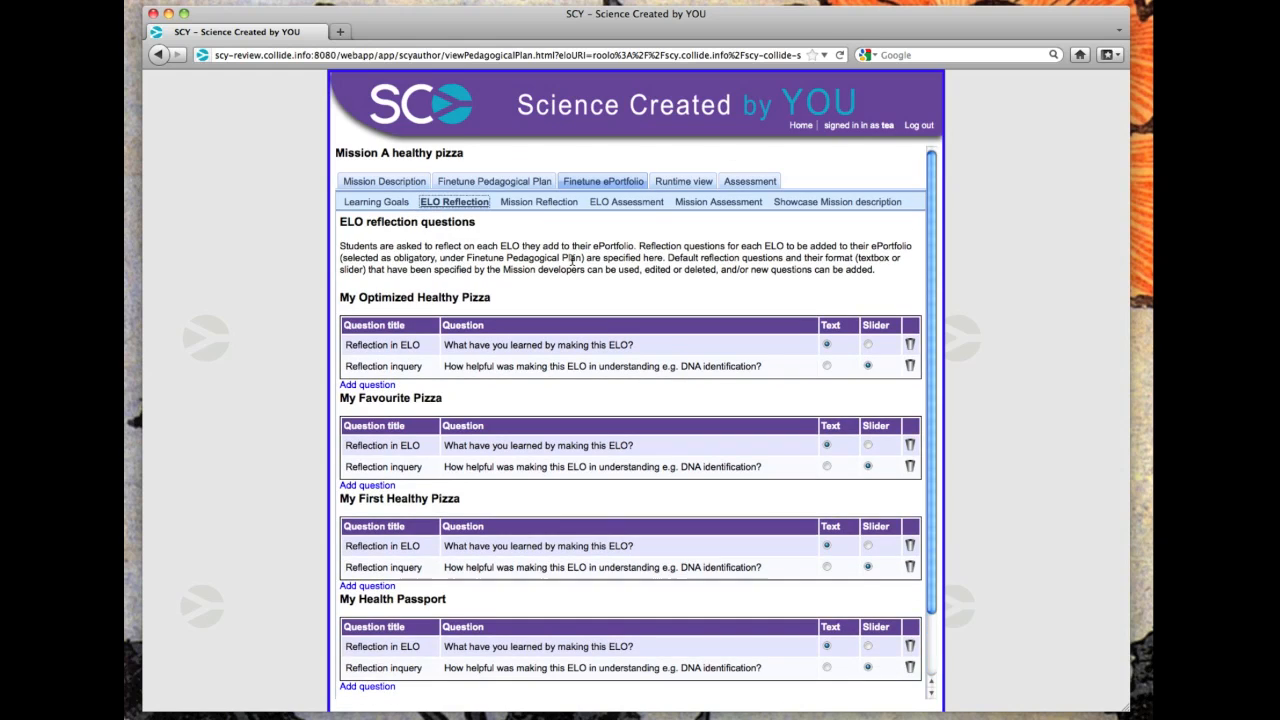
Review the mission reflection questions, opening the Effort question's text for editing and leaving it.
{"action": "left_click", "coordinate": [540, 204]}
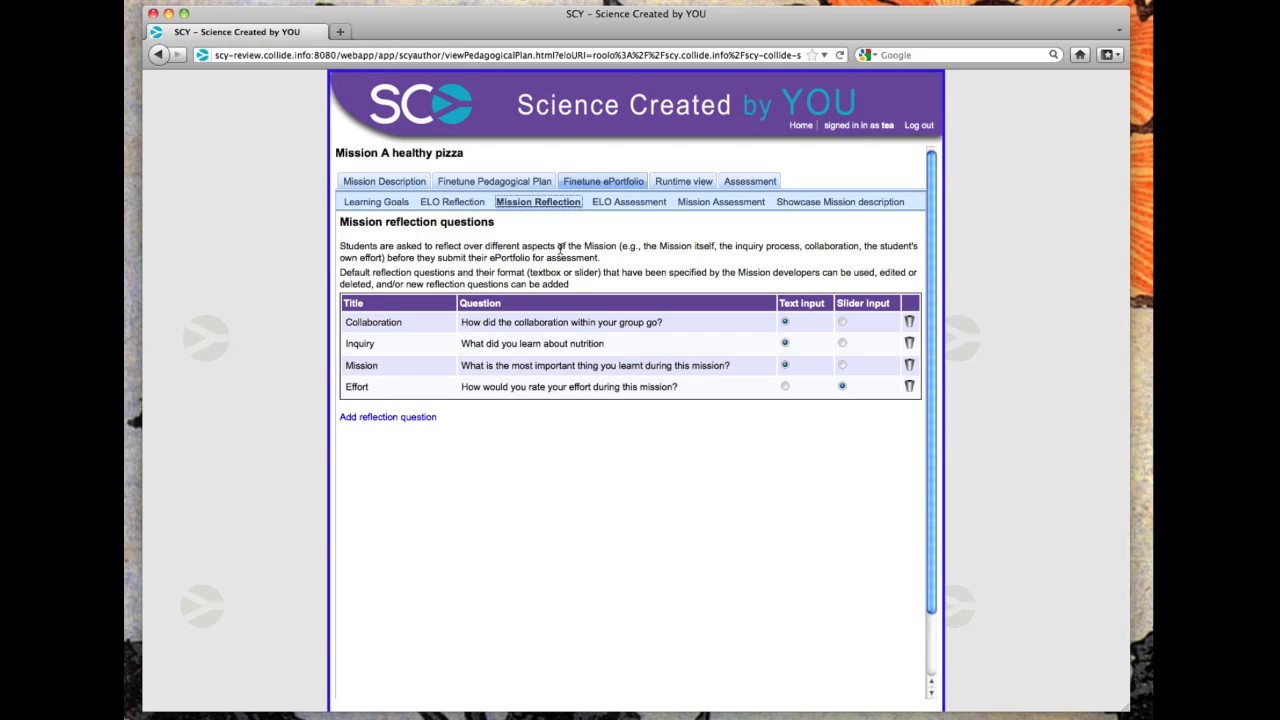
{"action": "left_click_drag", "start_coordinate": [344, 259], "coordinate": [364, 260]}
{"action": "left_click", "coordinate": [496, 258]}
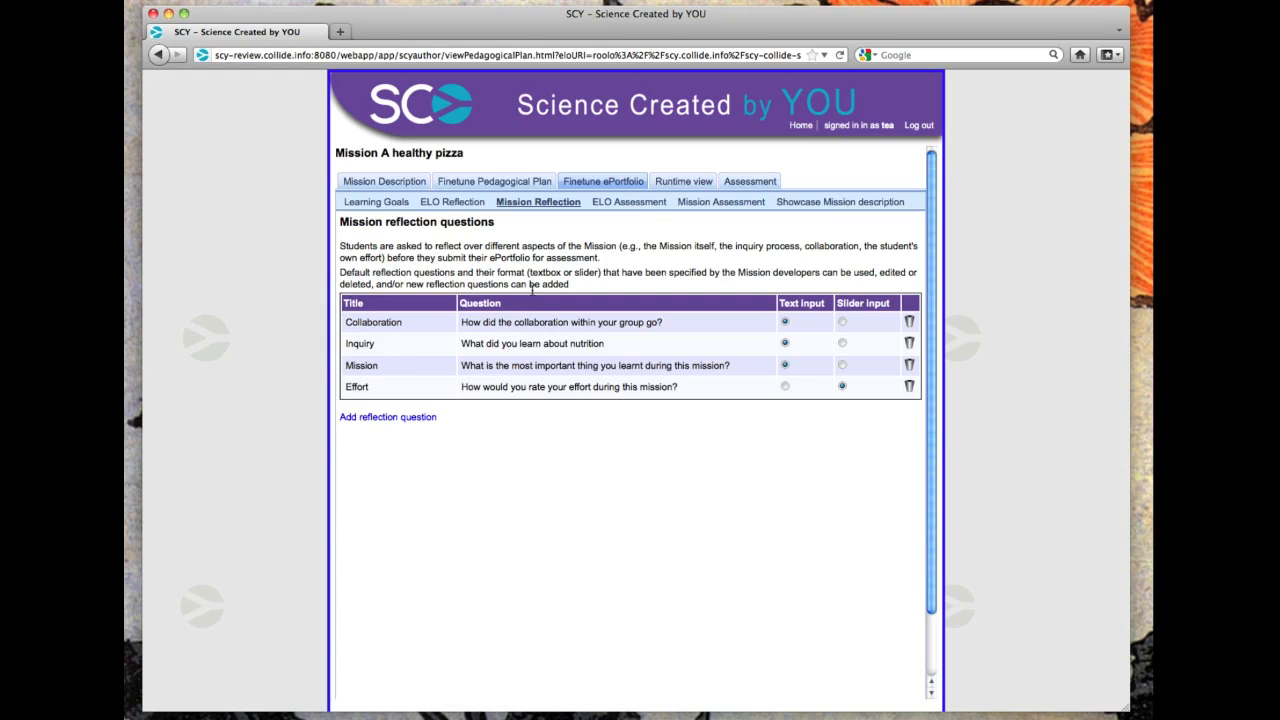
{"action": "left_click", "coordinate": [549, 387]}
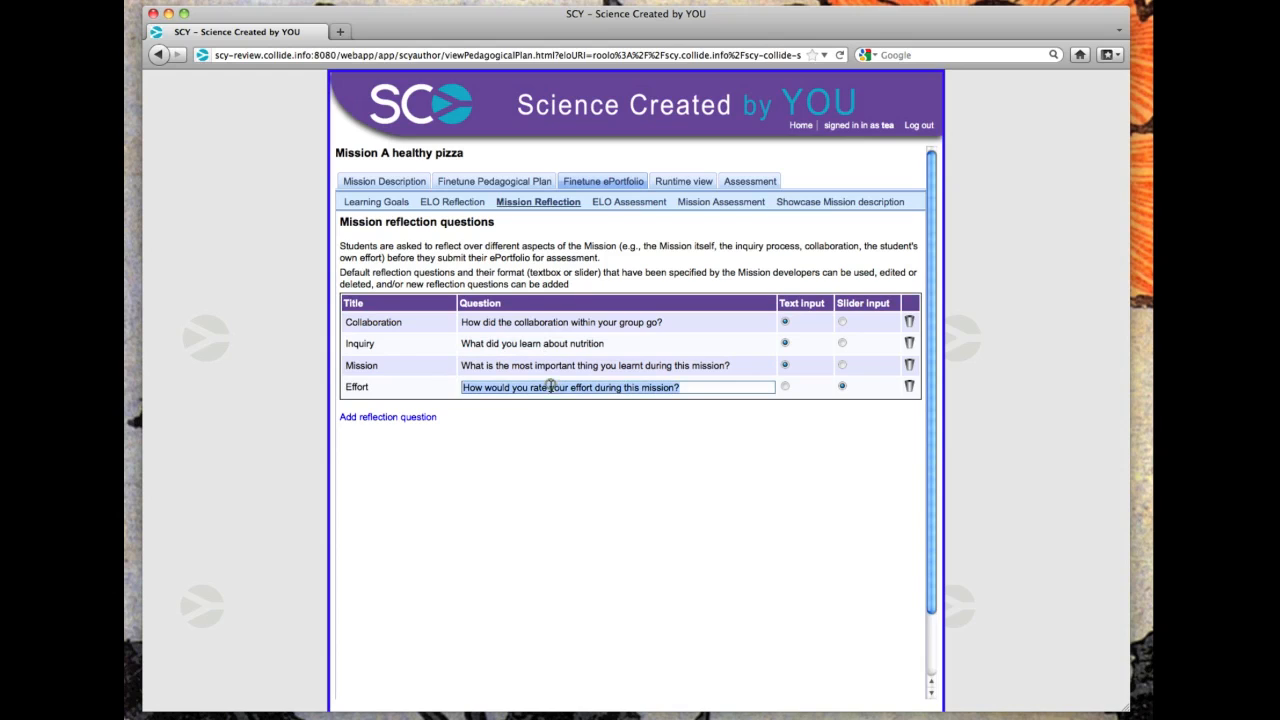
{"action": "left_click", "coordinate": [686, 387]}
{"action": "left_click", "coordinate": [654, 420]}
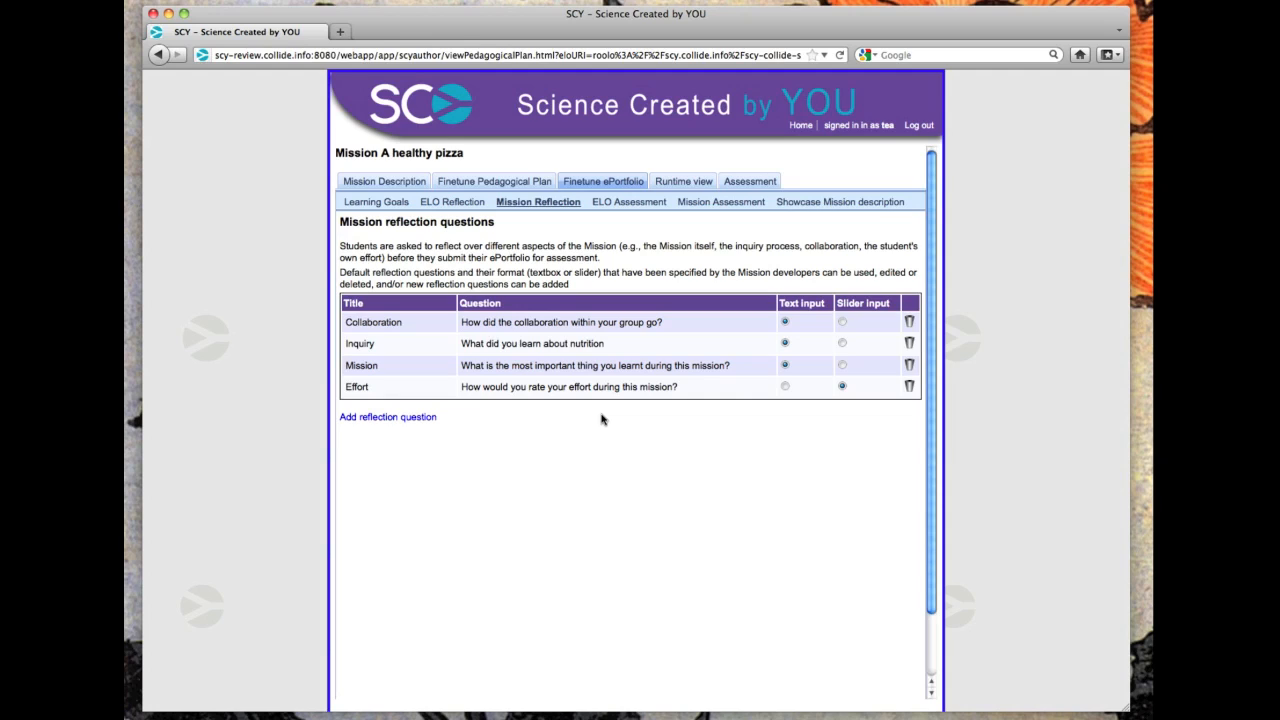
Add an ELO assessment question for My Optimized Healthy Pizza and try its editable title and question fields.
{"action": "left_click", "coordinate": [626, 204]}
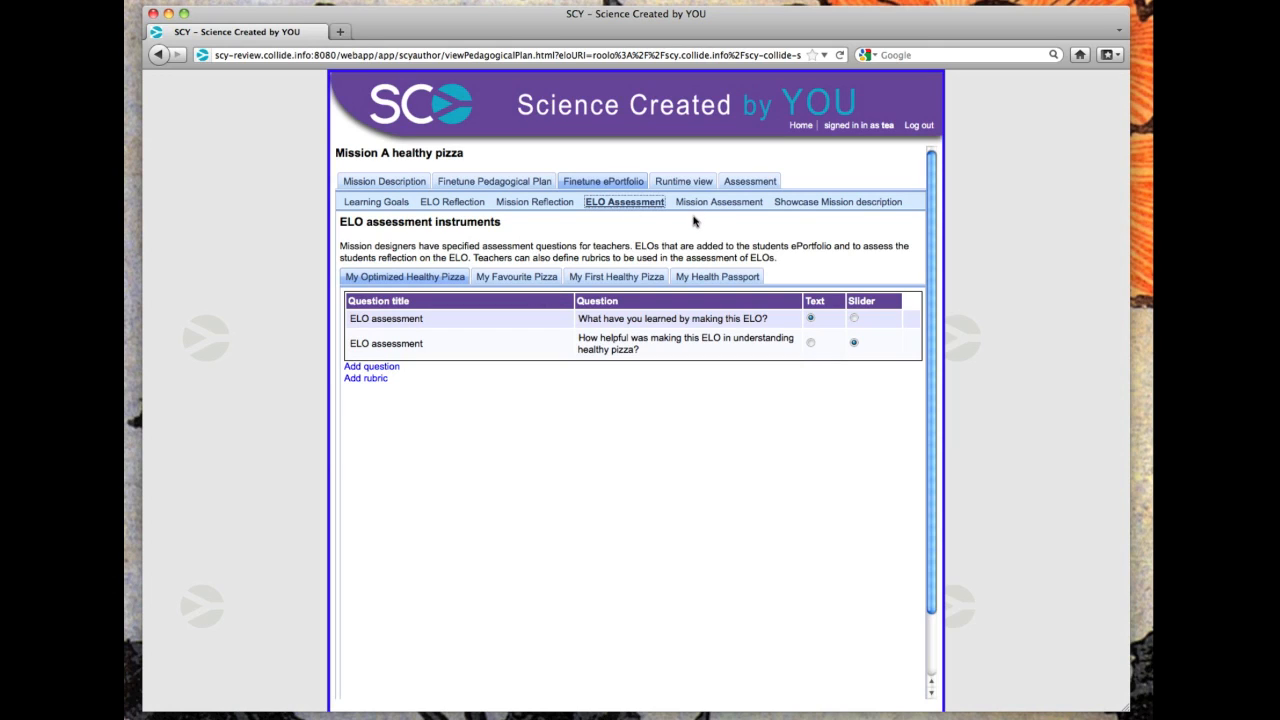
{"action": "left_click", "coordinate": [385, 368]}
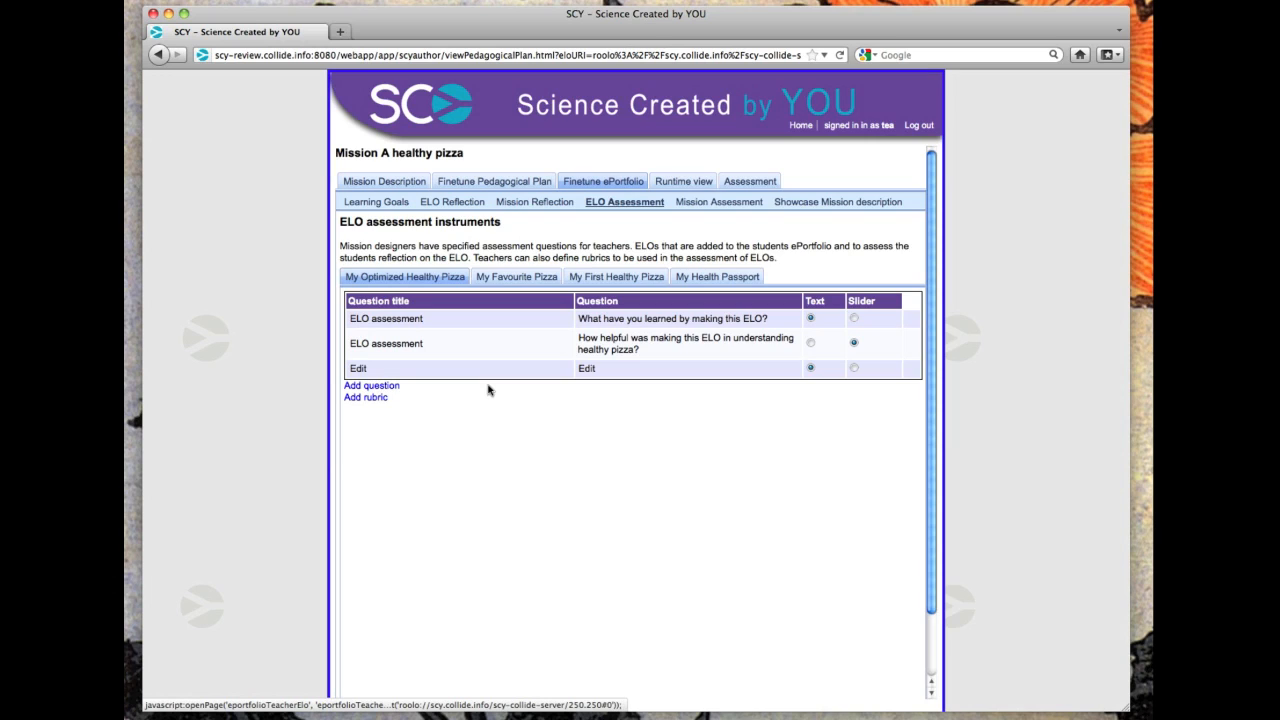
{"action": "left_click", "coordinate": [515, 395]}
{"action": "left_click", "coordinate": [462, 368]}
{"action": "left_click", "coordinate": [364, 367]}
{"action": "left_click", "coordinate": [586, 368]}
{"action": "left_click", "coordinate": [603, 430]}
View the mission assessment instruments and the showcase mission description.
{"action": "left_click", "coordinate": [716, 202]}
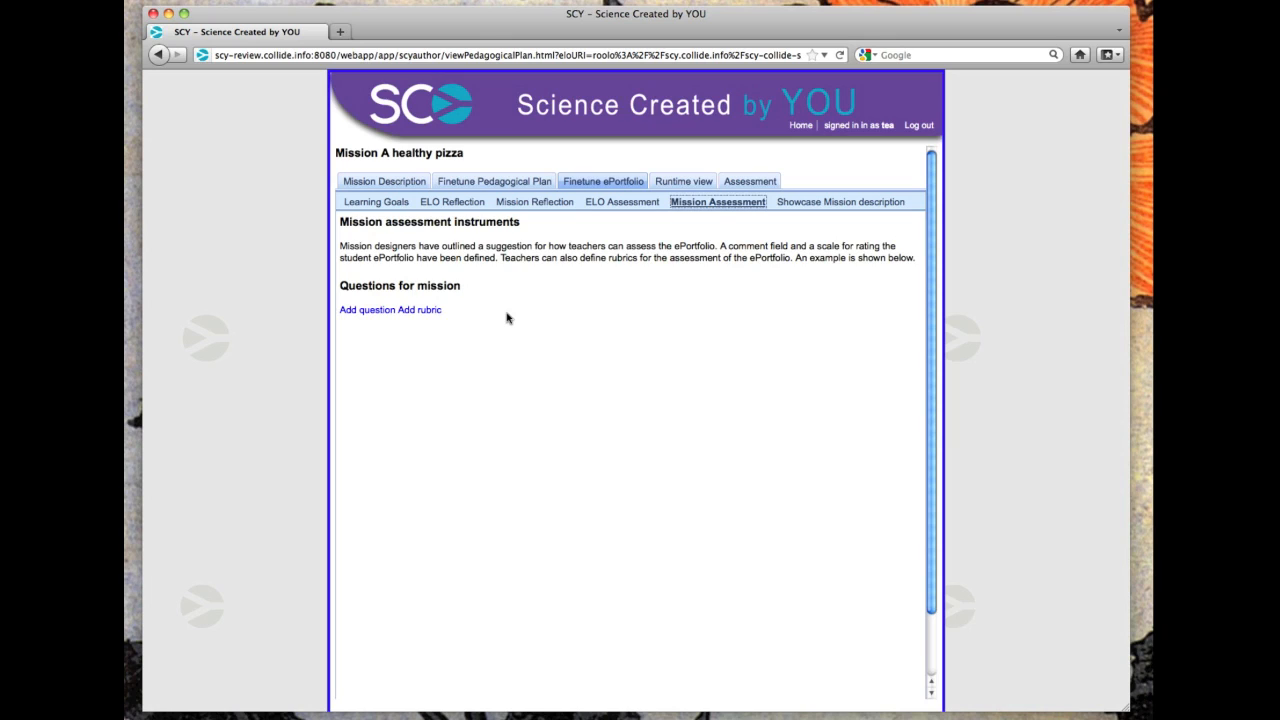
{"action": "left_click", "coordinate": [841, 203]}
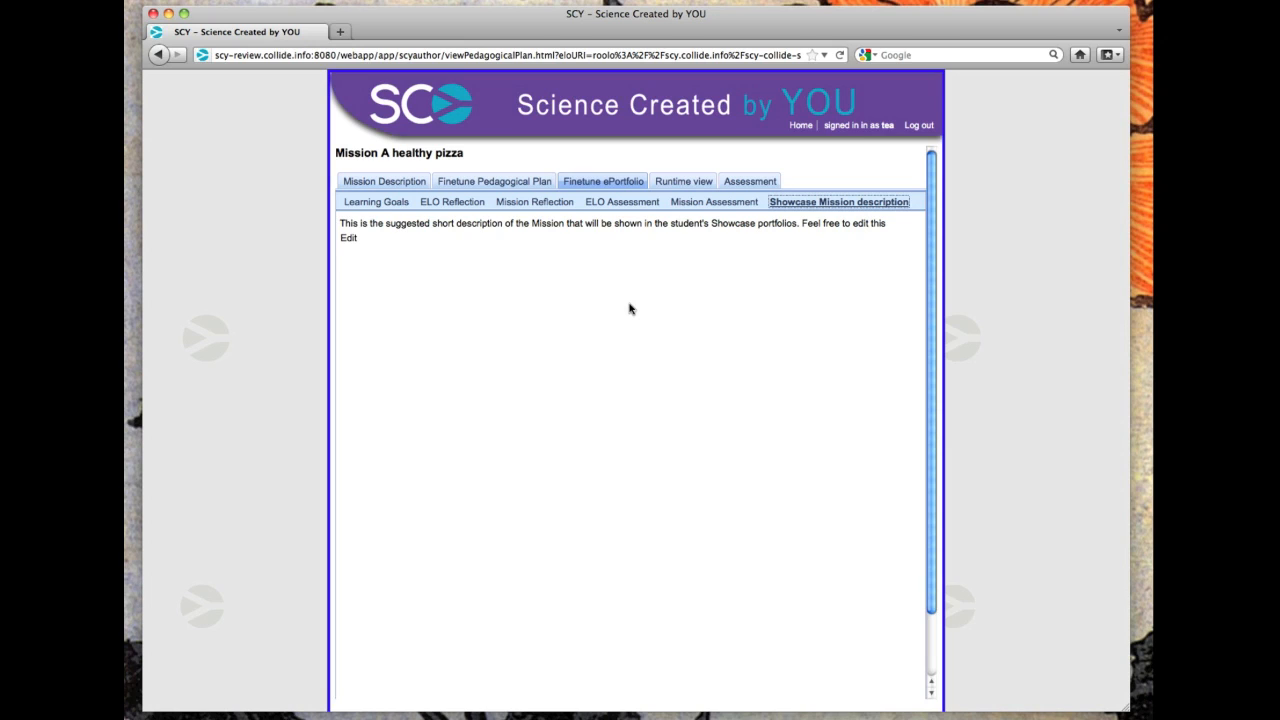
Set the showcase mission description to "In this mission the students work with pizza recipes.".
{"action": "left_click", "coordinate": [347, 238]}
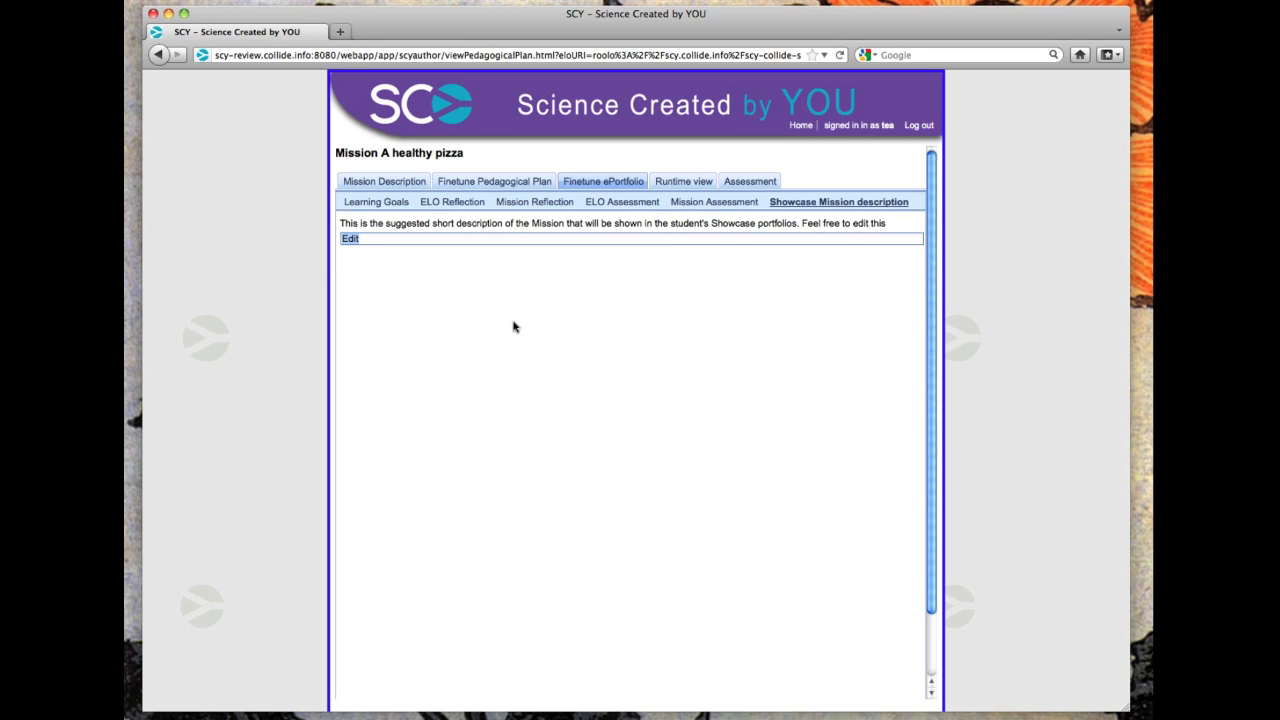
{"action": "type", "text": "In this mission "}
{"action": "type", "text": "an"}
{"action": "key", "text": "BackSpace"}
{"action": "key", "text": "BackSpace"}
{"action": "type", "text": "the students work wit"}
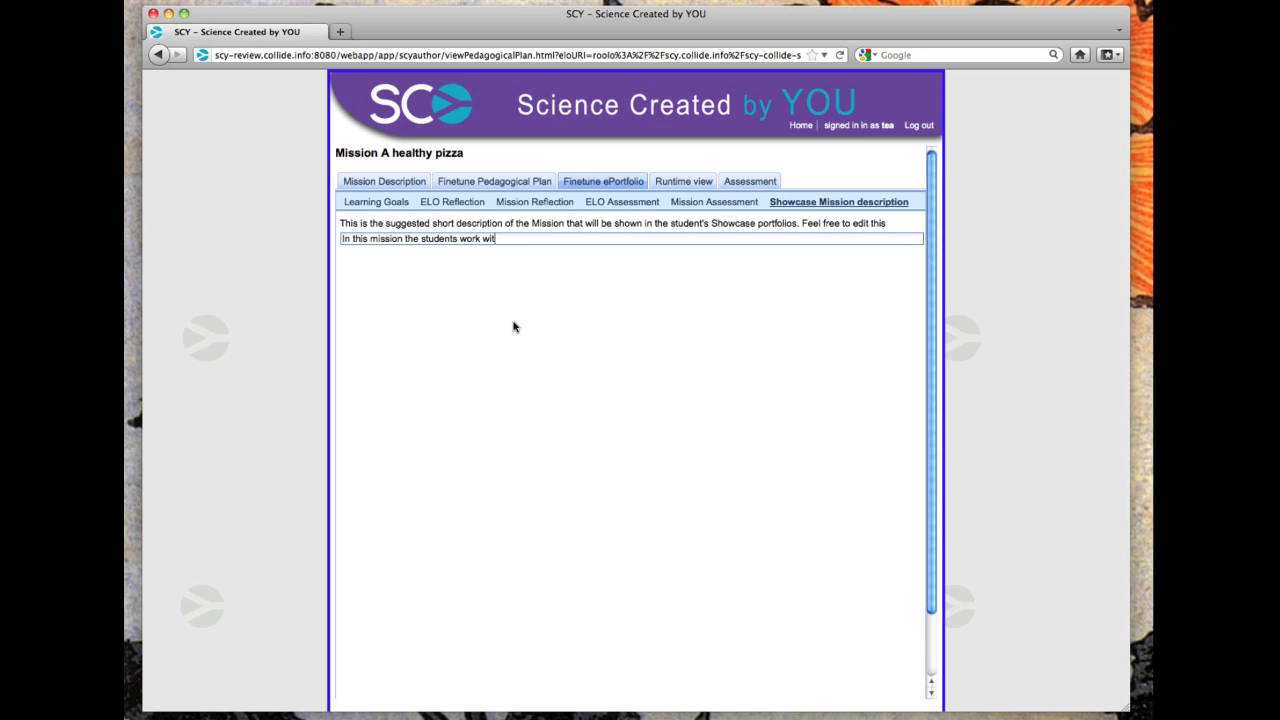
{"action": "type", "text": "h pizza recipes."}
{"action": "key", "text": "Return"}
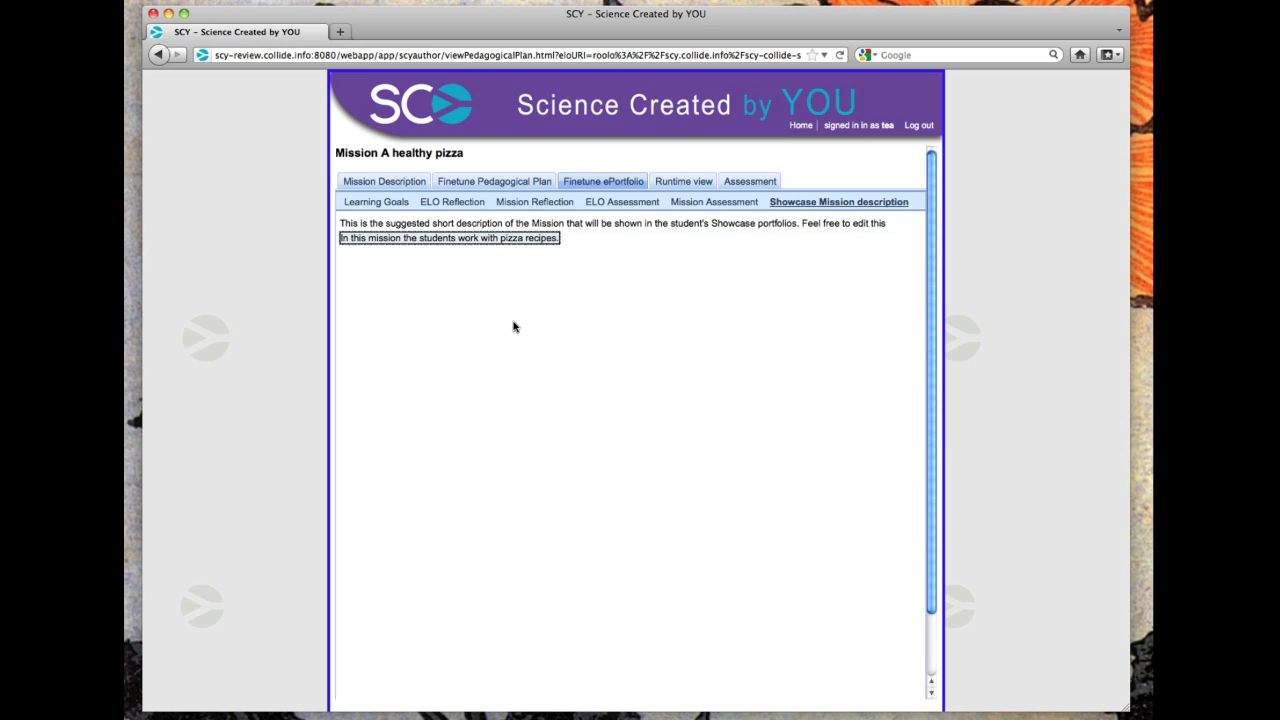
Examine the mission's runtime progress by student and by learning activity space.
{"action": "left_click", "coordinate": [679, 185]}
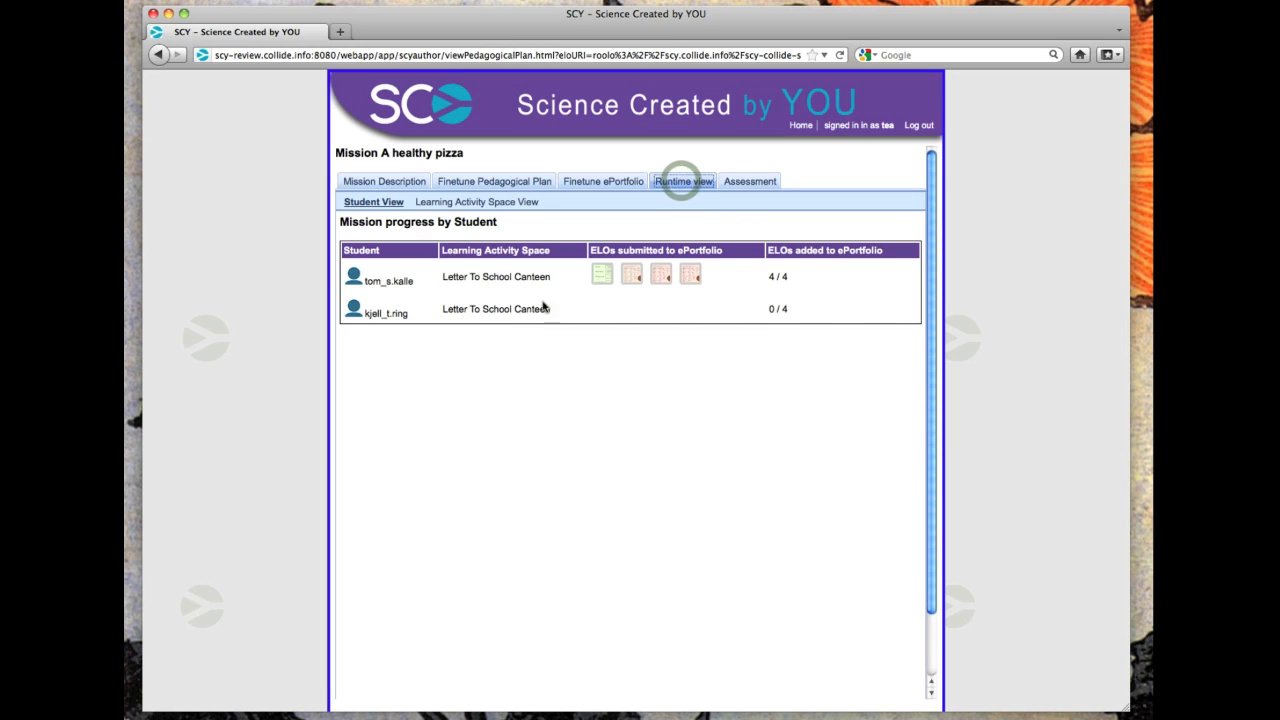
{"action": "left_click", "coordinate": [475, 203]}
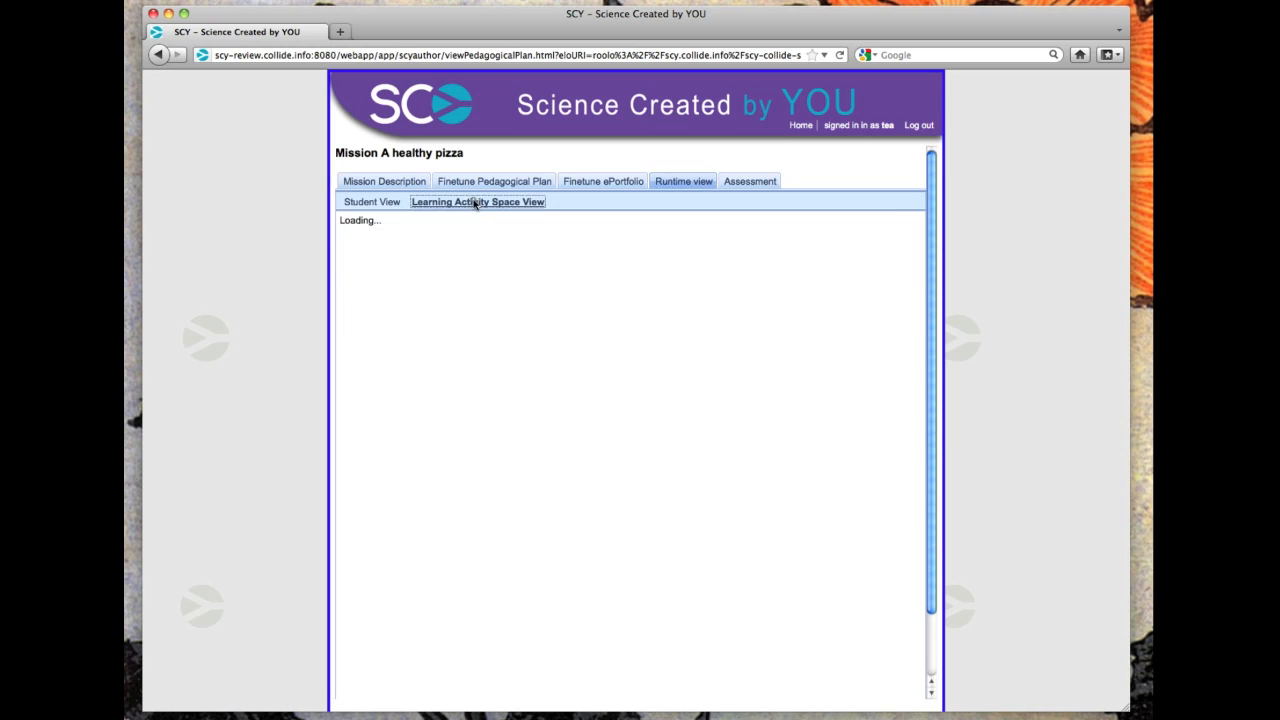
{"action": "left_click", "coordinate": [368, 203]}
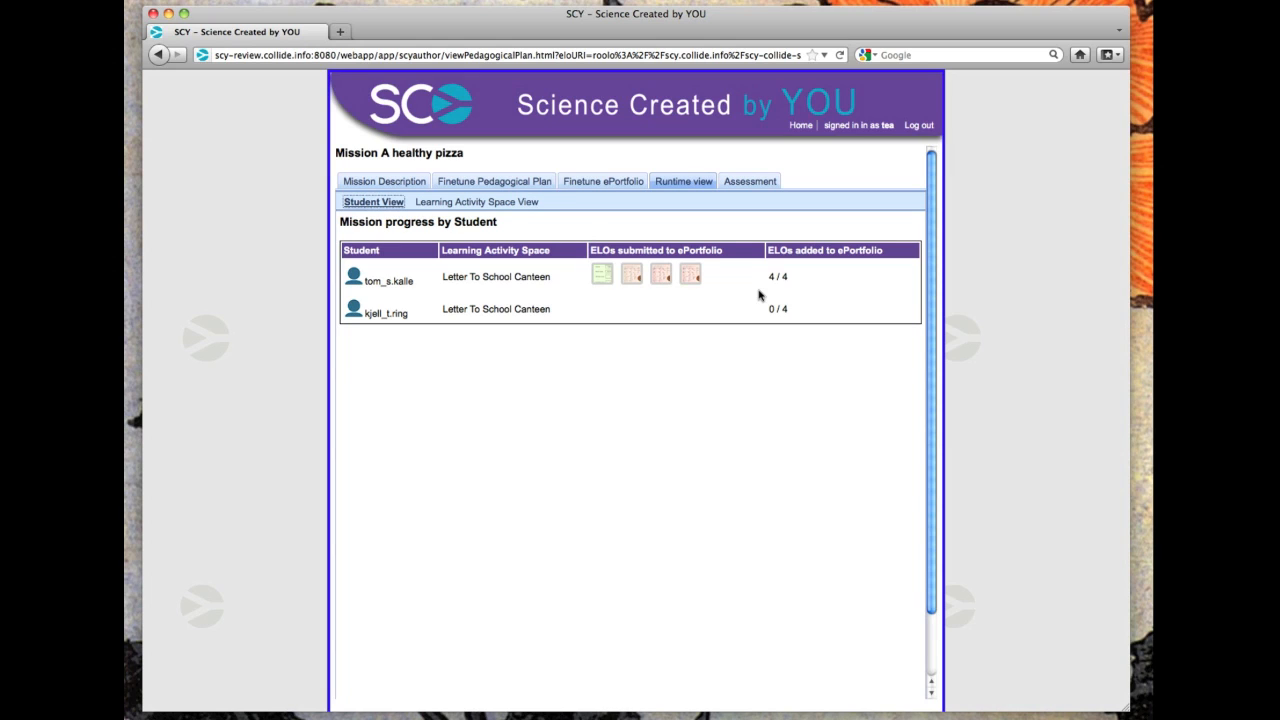
{"action": "left_click", "coordinate": [494, 204]}
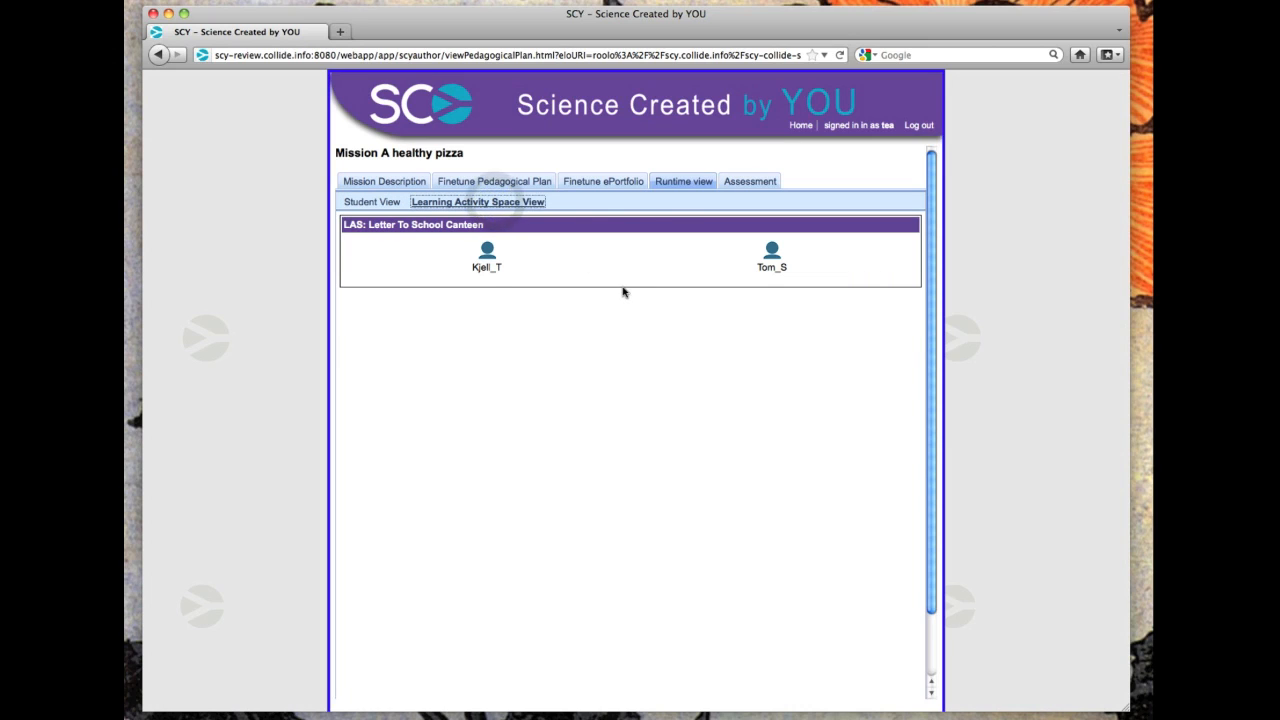